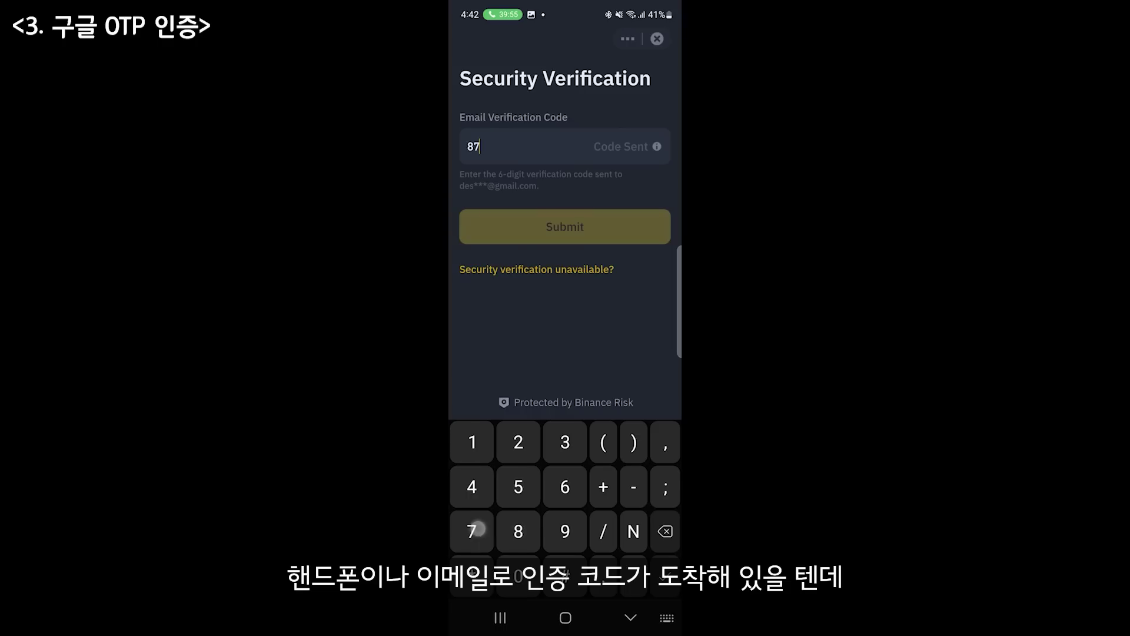
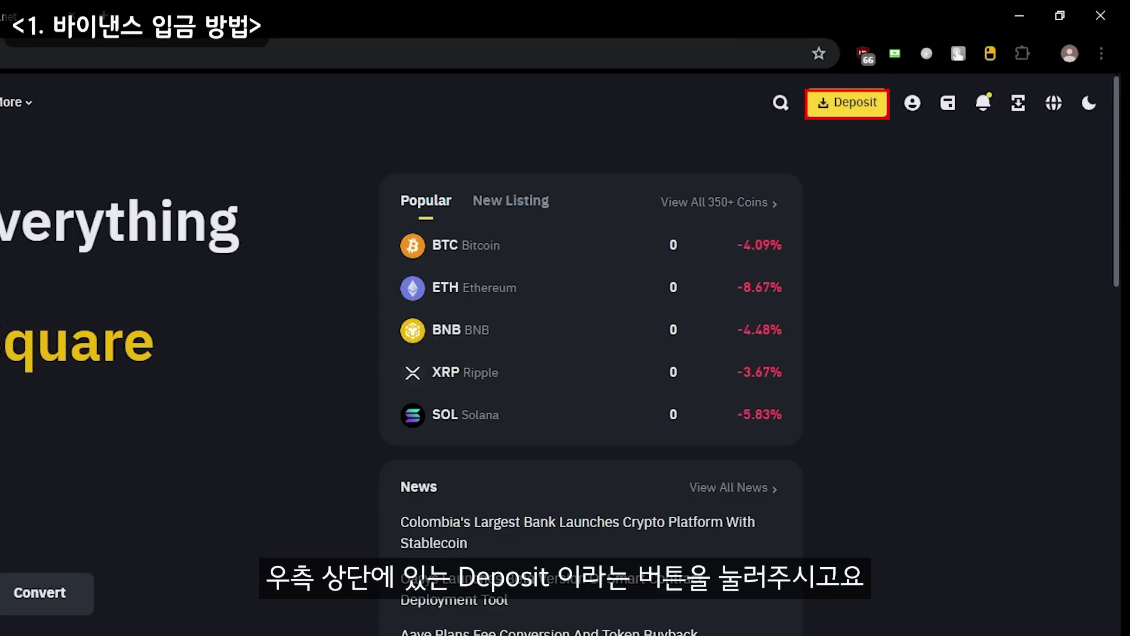
# Step: Pick TRX under Deposit Crypto and choose the Tron (TRC20) network to show its address
pyautogui.click(869, 112)
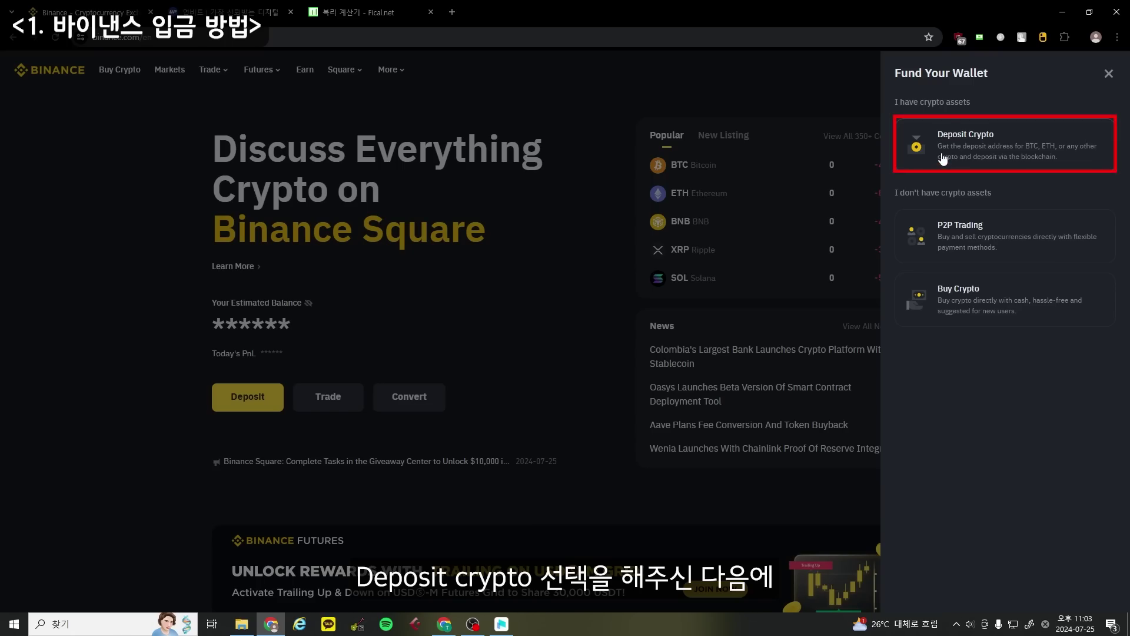
pyautogui.click(943, 158)
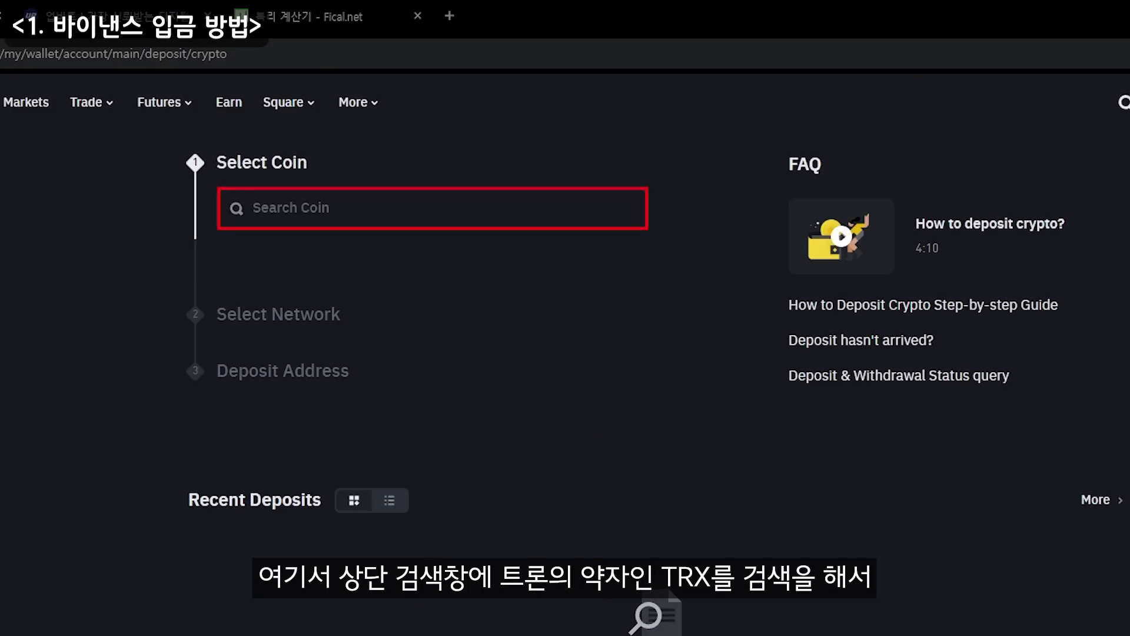
pyautogui.click(369, 212)
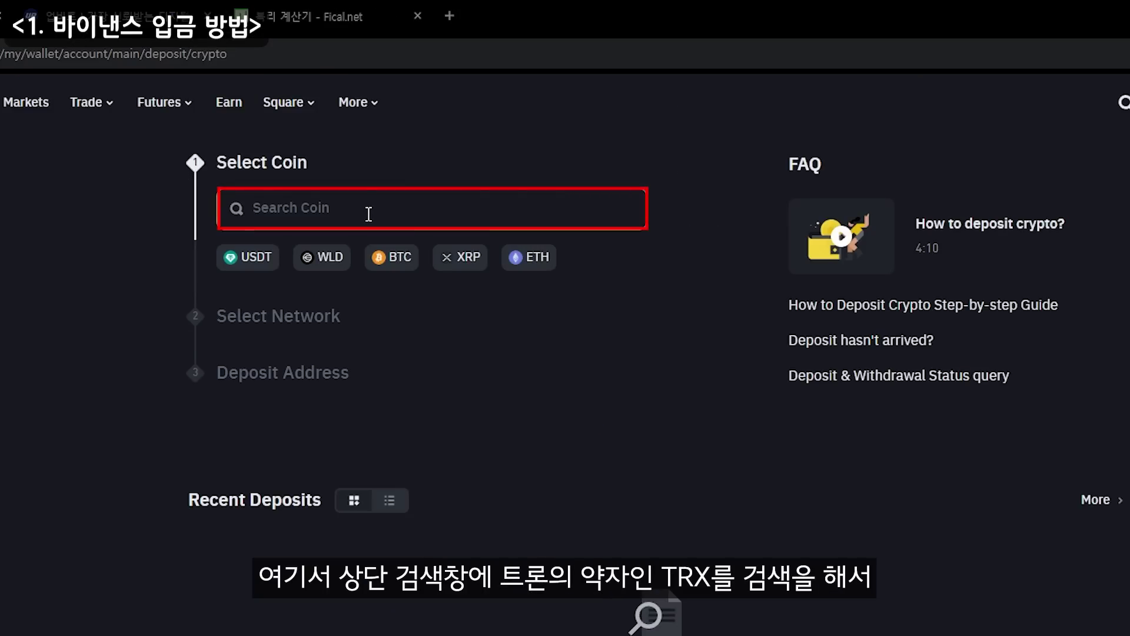
pyautogui.write('trx')
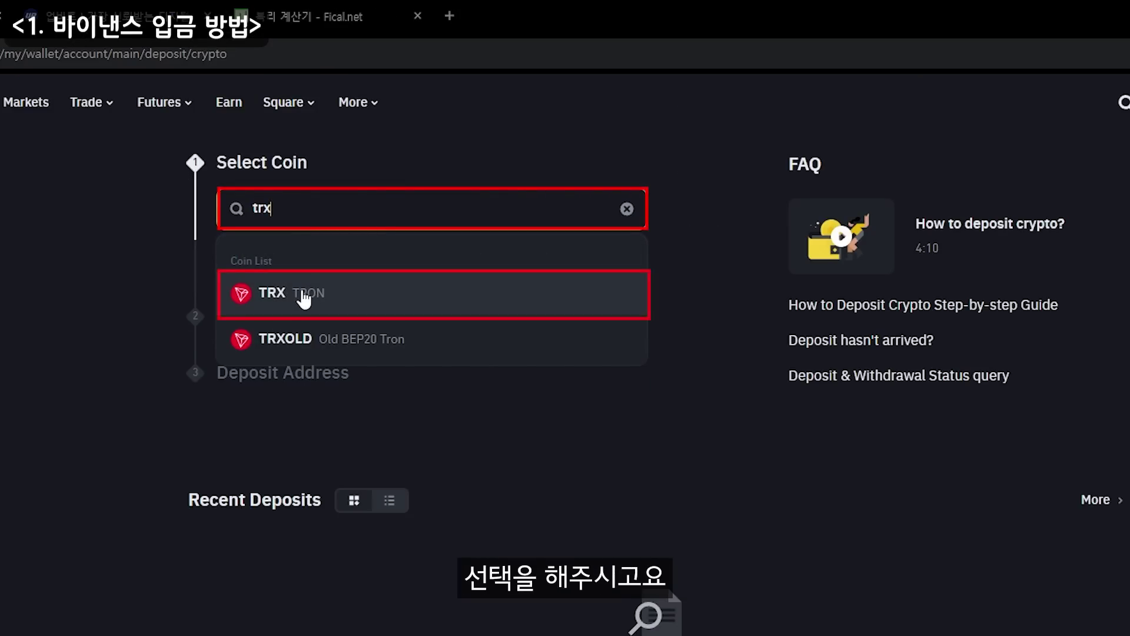
pyautogui.click(304, 297)
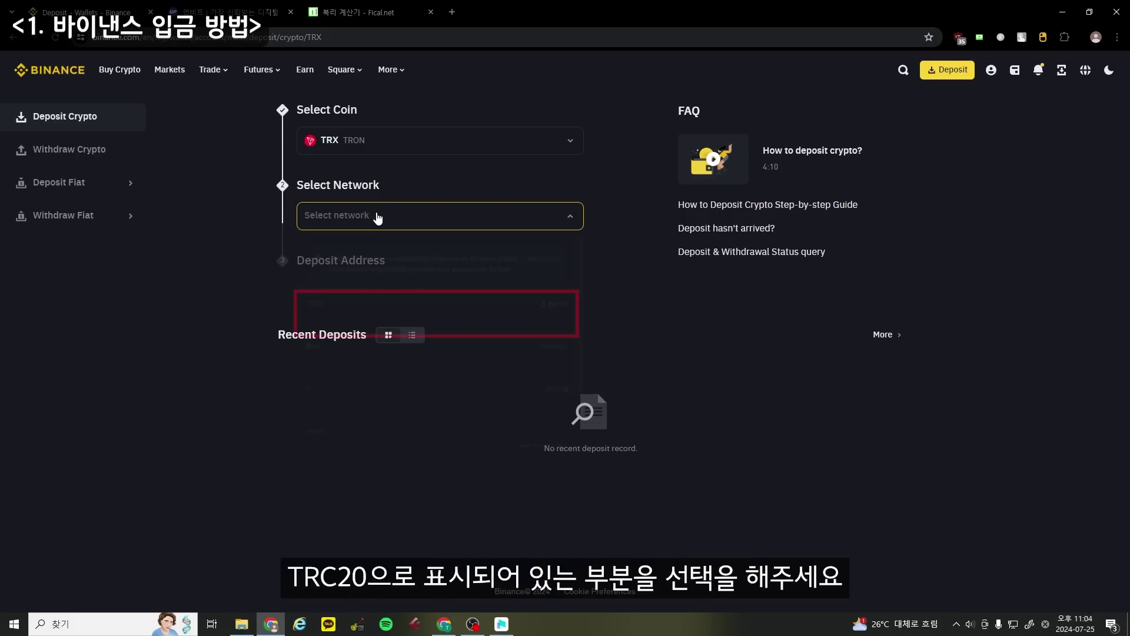
pyautogui.click(377, 216)
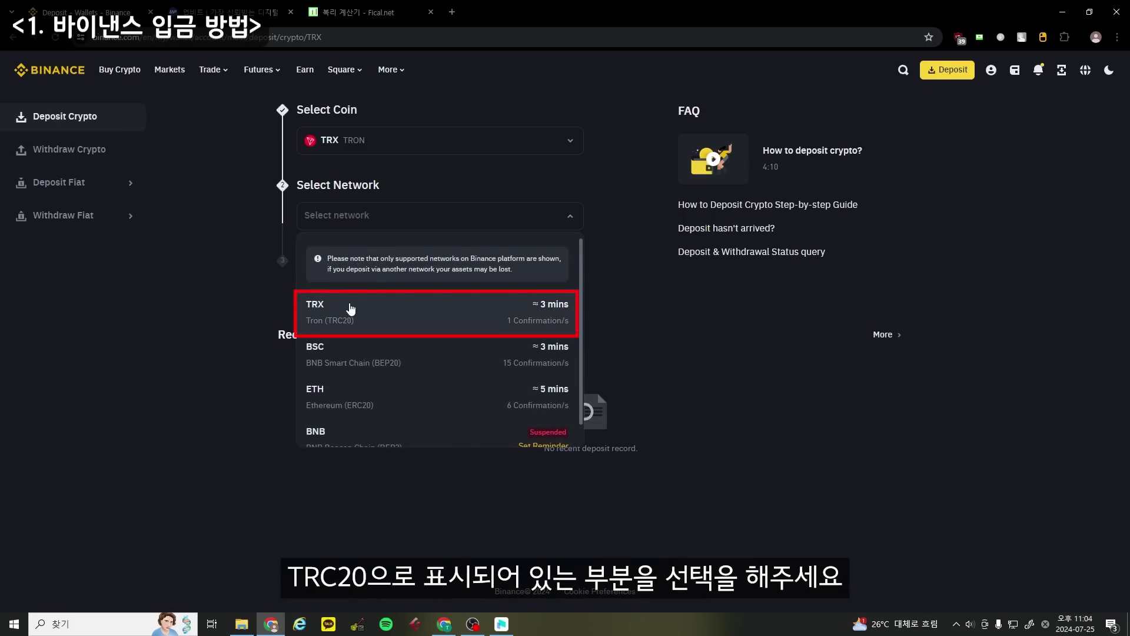
pyautogui.click(350, 309)
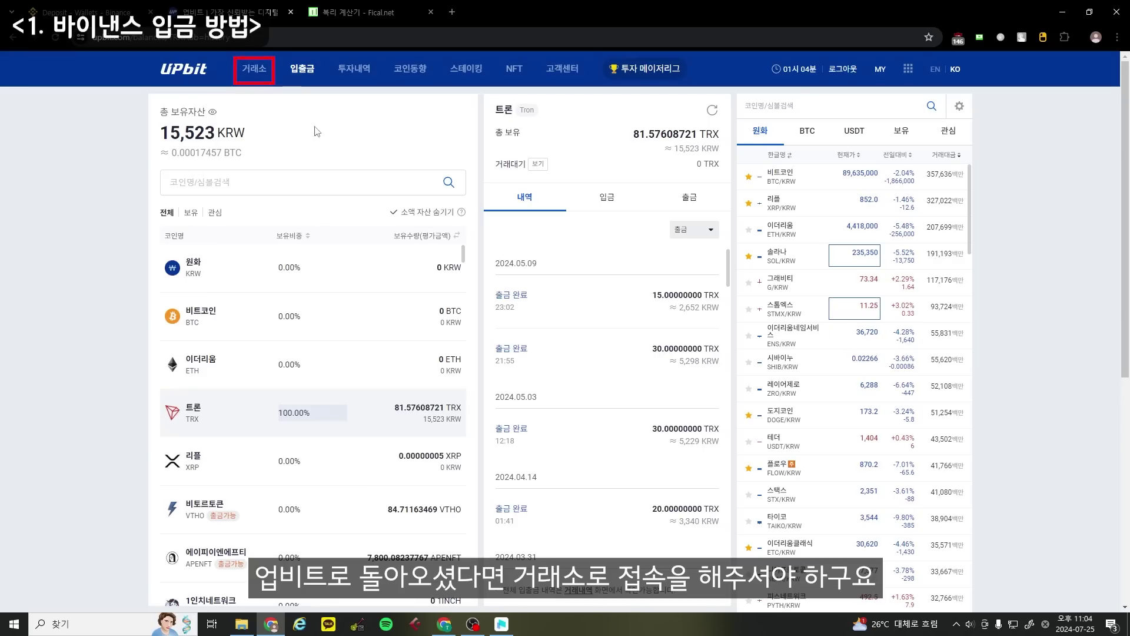
# Step: Look up TRX on the Upbit exchange page
pyautogui.click(264, 73)
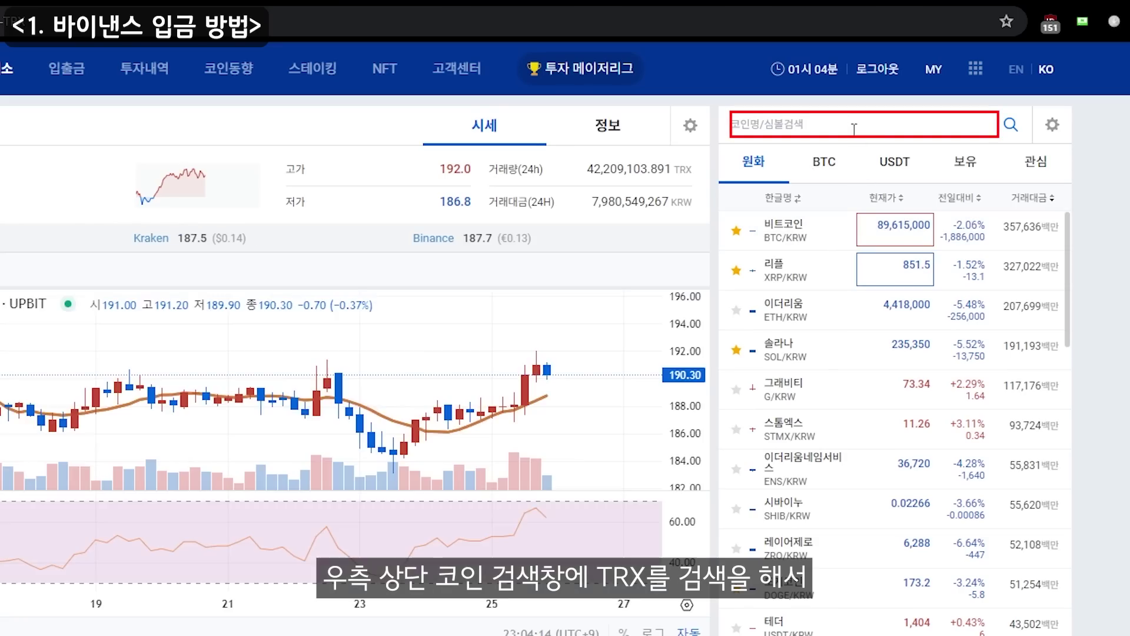
pyautogui.click(854, 129)
pyautogui.write('trx')
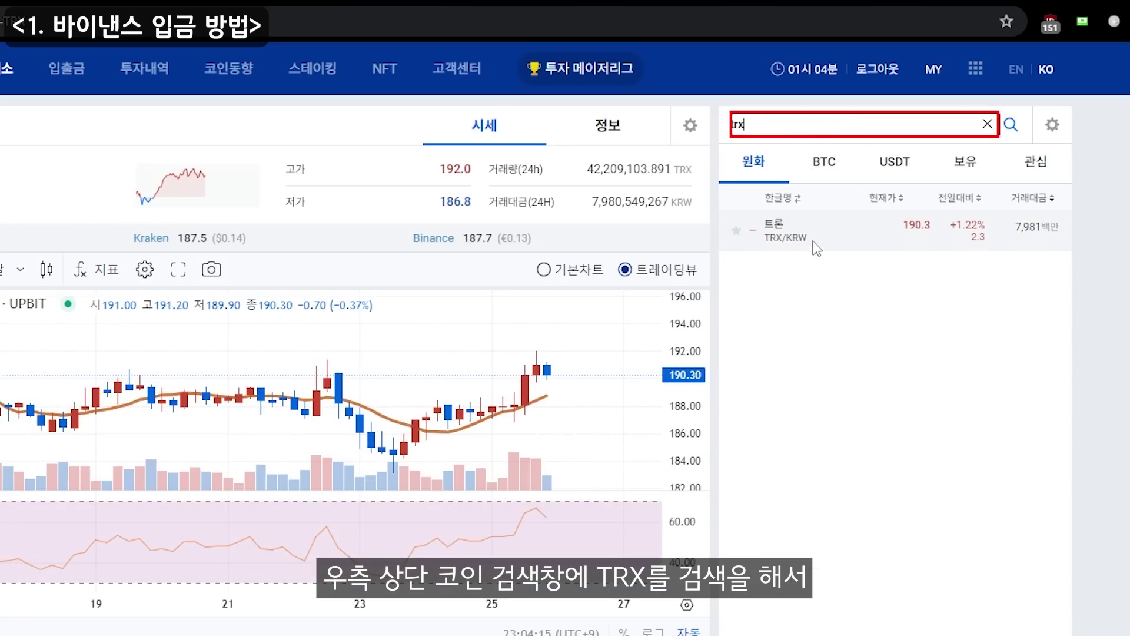
pyautogui.scroll(-5, 850, 371)
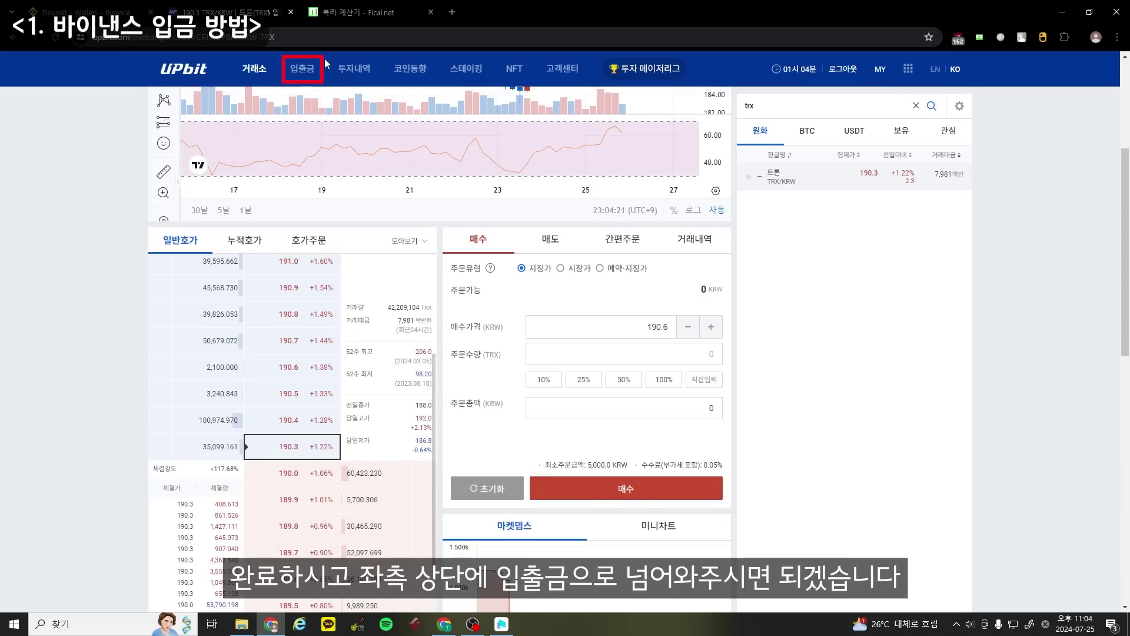
# Step: Request a withdrawal of the maximum 80.676087 TRX and confirm the Tron network
pyautogui.click(304, 74)
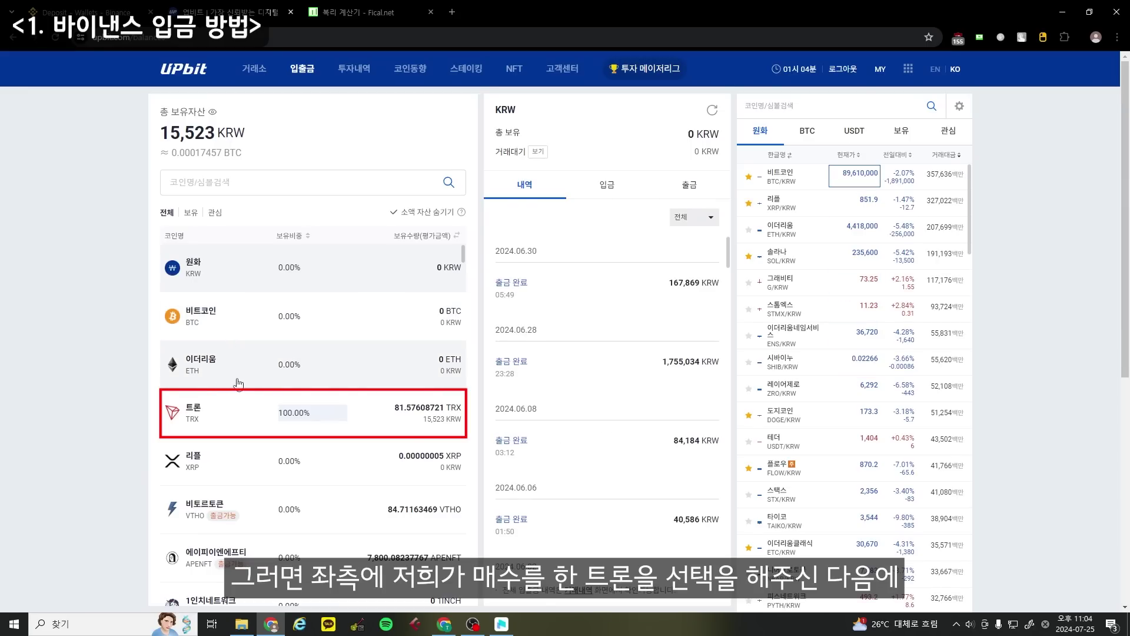
pyautogui.click(207, 419)
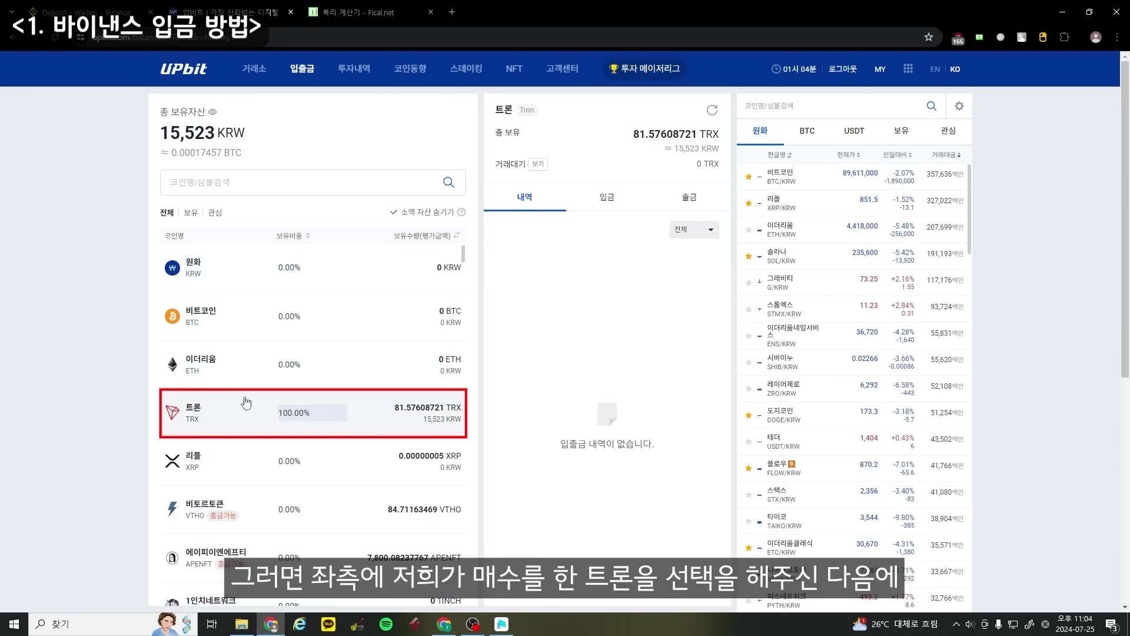
pyautogui.click(686, 209)
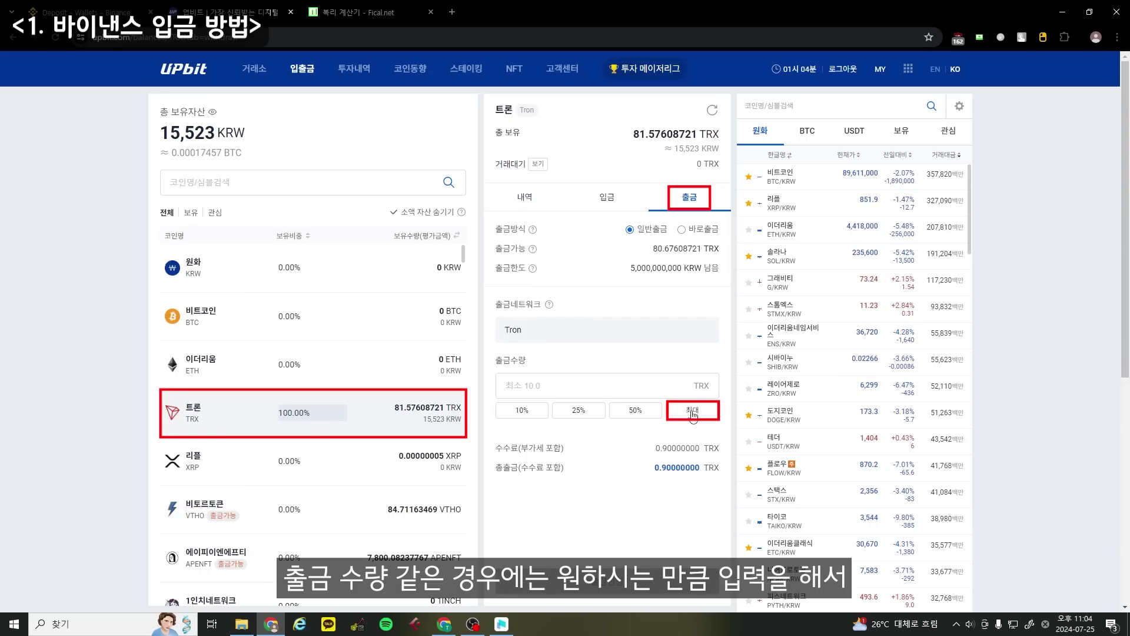
pyautogui.click(693, 412)
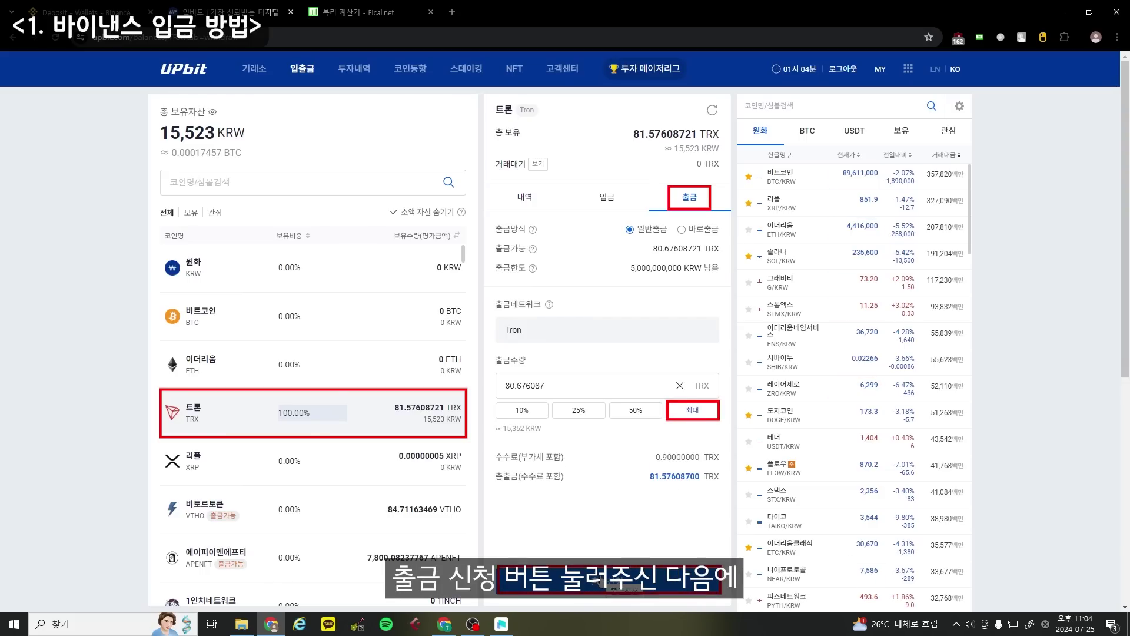
pyautogui.click(624, 583)
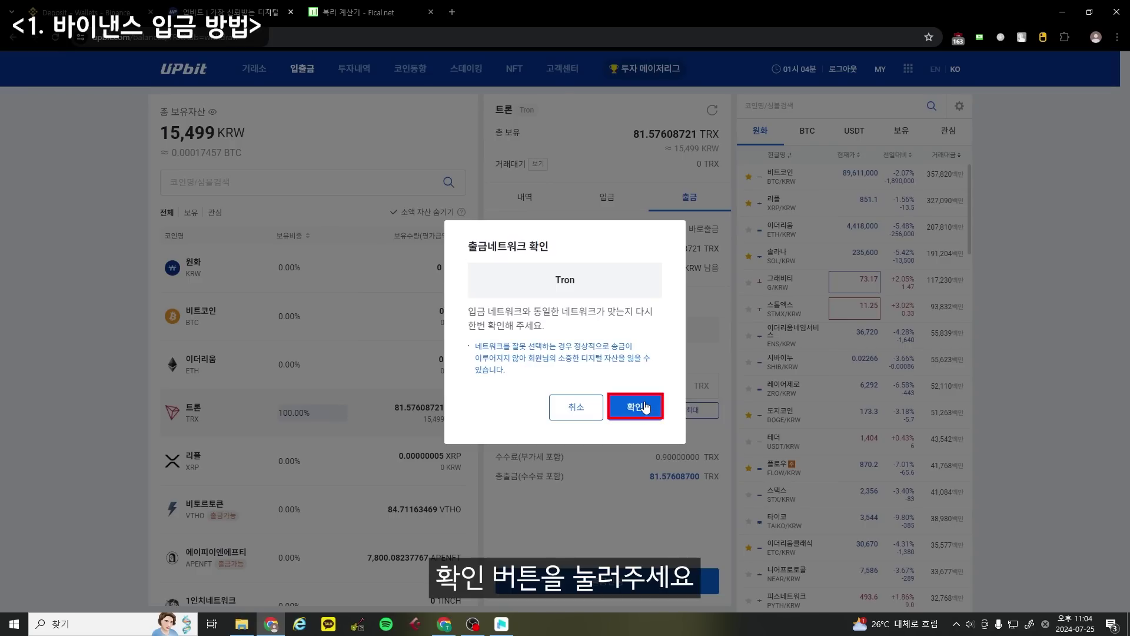
pyautogui.click(641, 406)
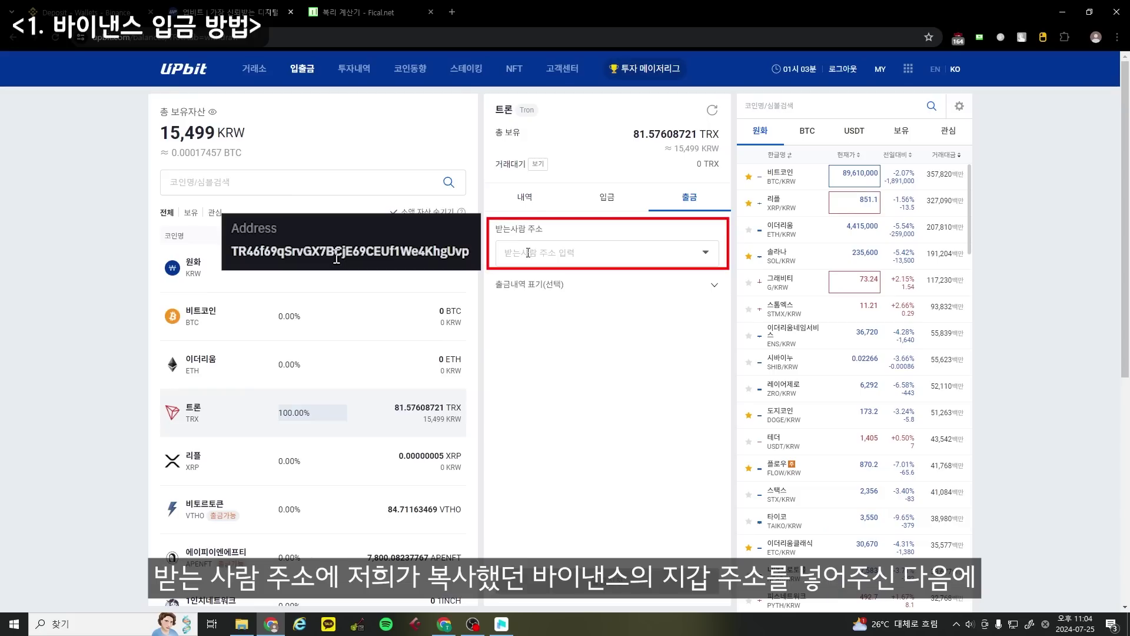
# Step: Paste the Binance deposit address as recipient, submit, answer no, and start 2-channel verification
pyautogui.click(583, 253)
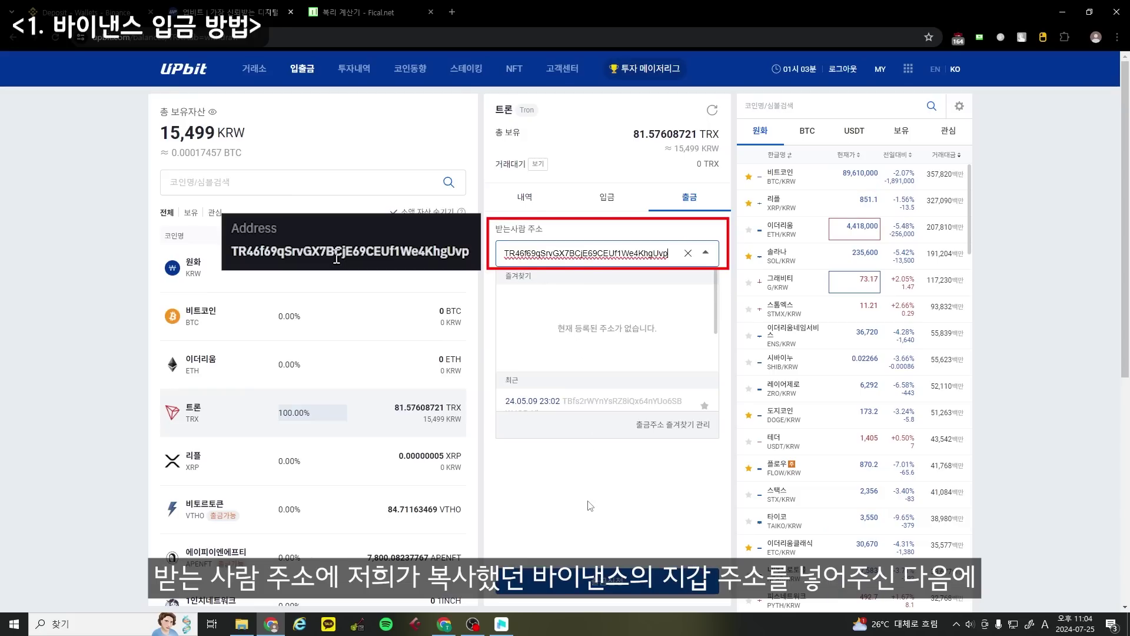
pyautogui.click(587, 502)
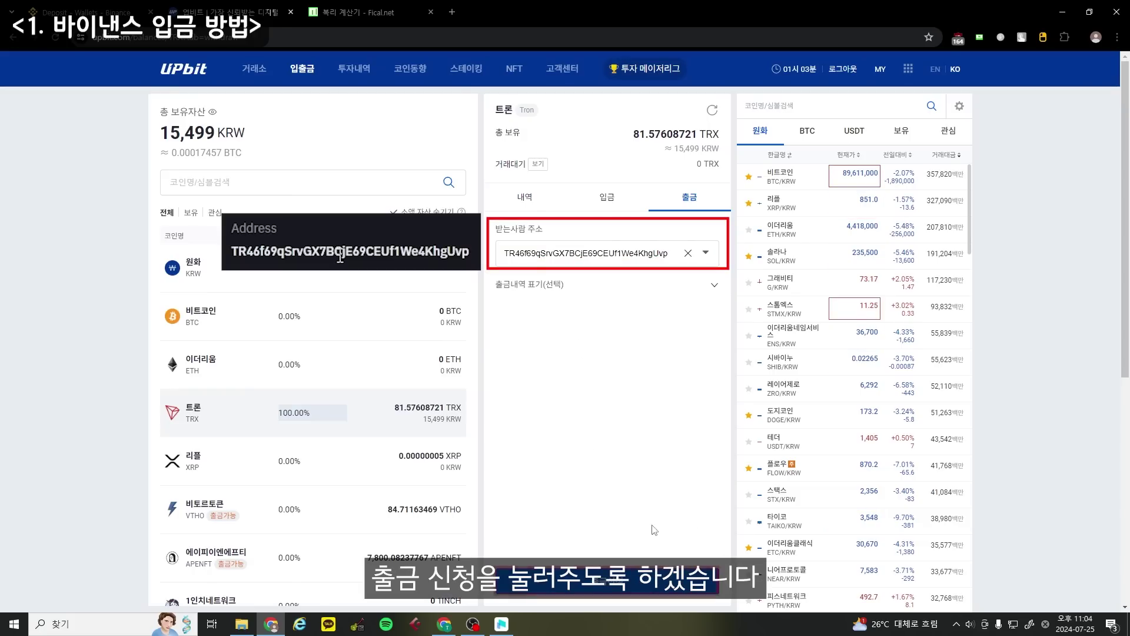
pyautogui.click(602, 588)
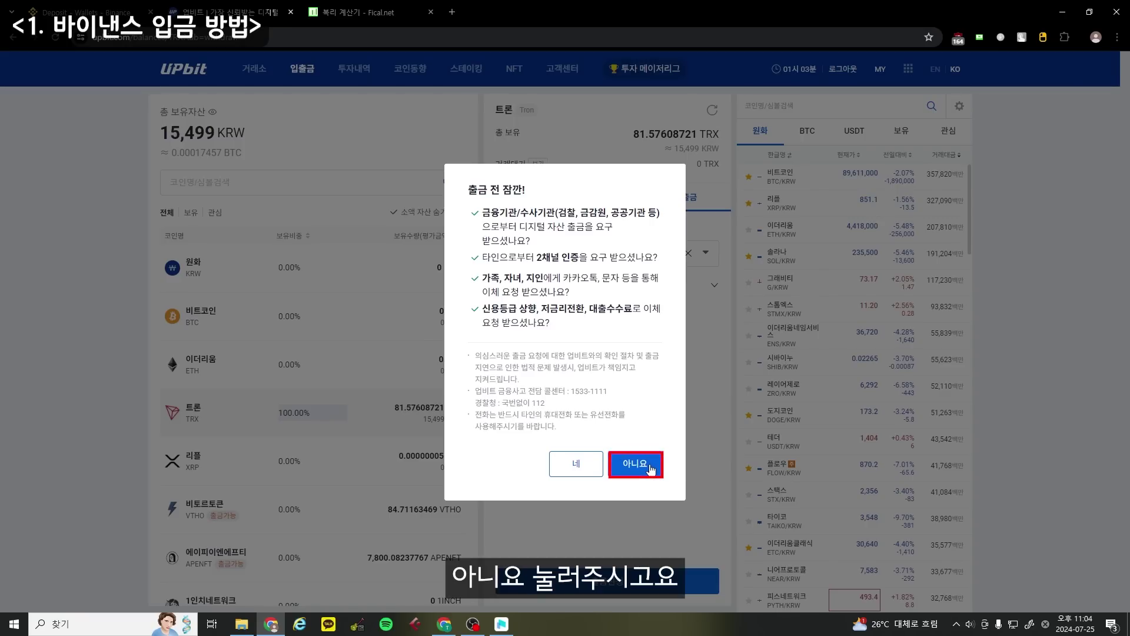
pyautogui.click(635, 464)
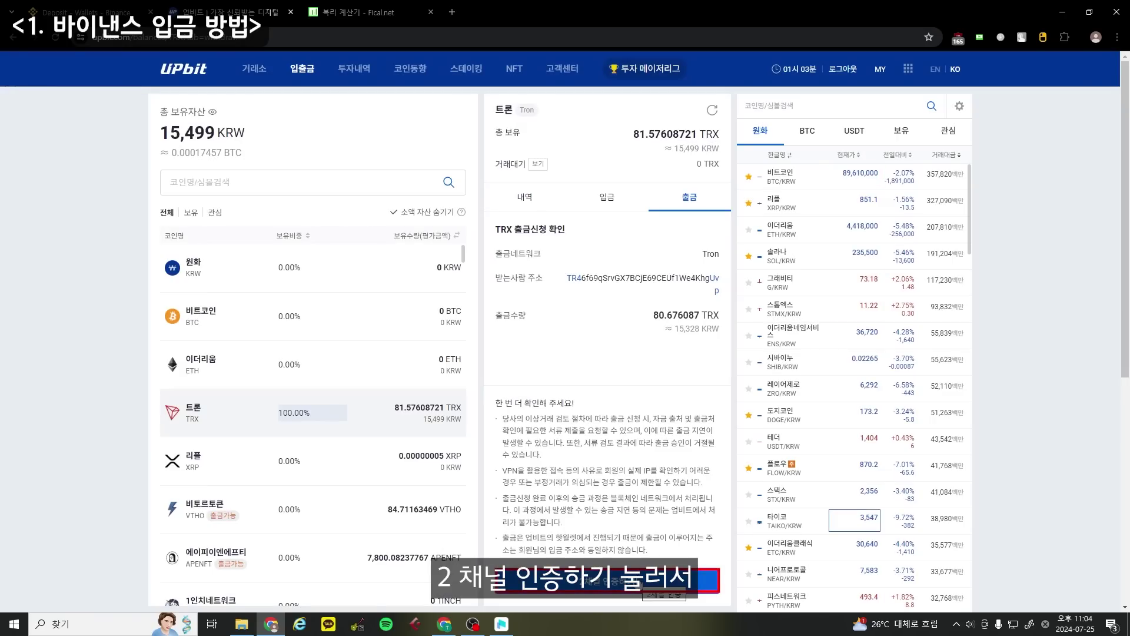
pyautogui.click(638, 583)
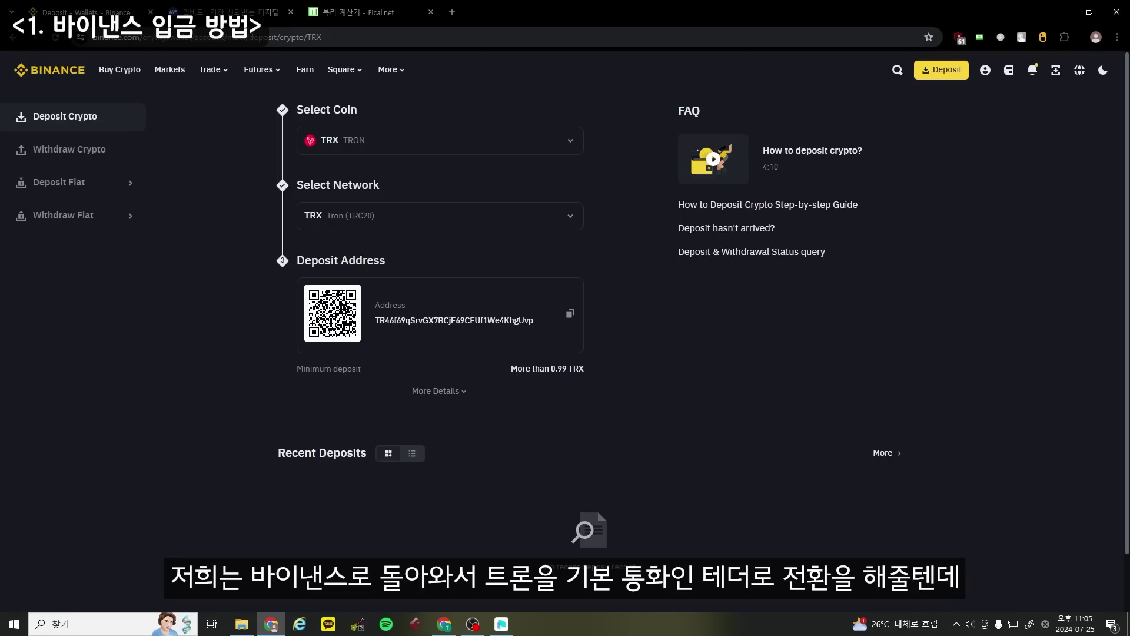
# Step: Open the Spot trading page from Binance's Trade menu
pyautogui.moveTo(224, 76)
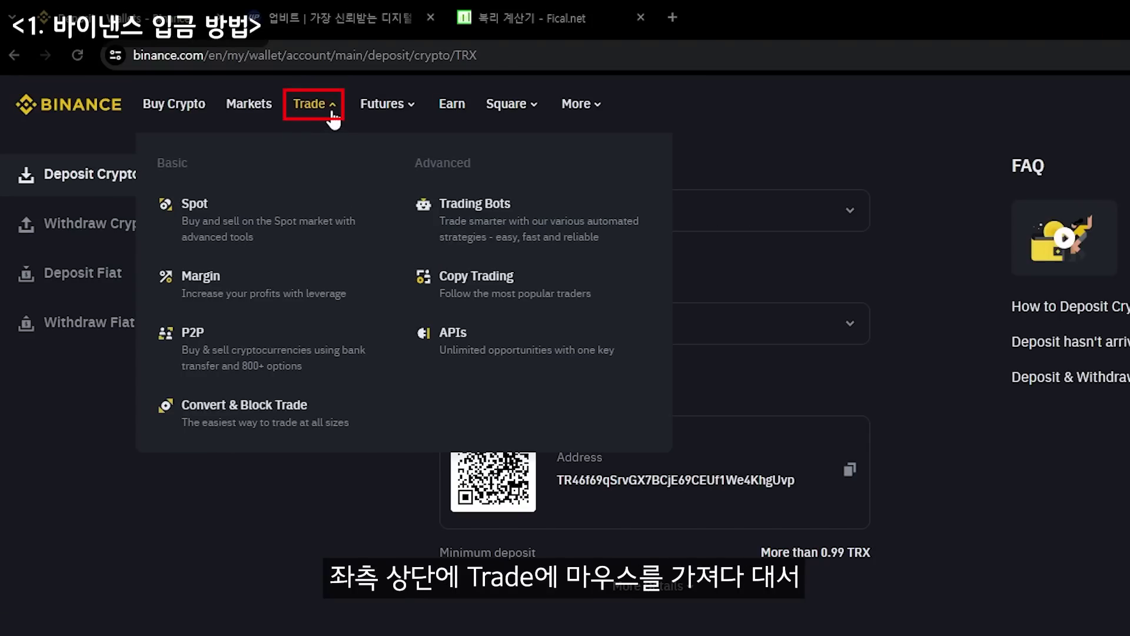
pyautogui.click(219, 223)
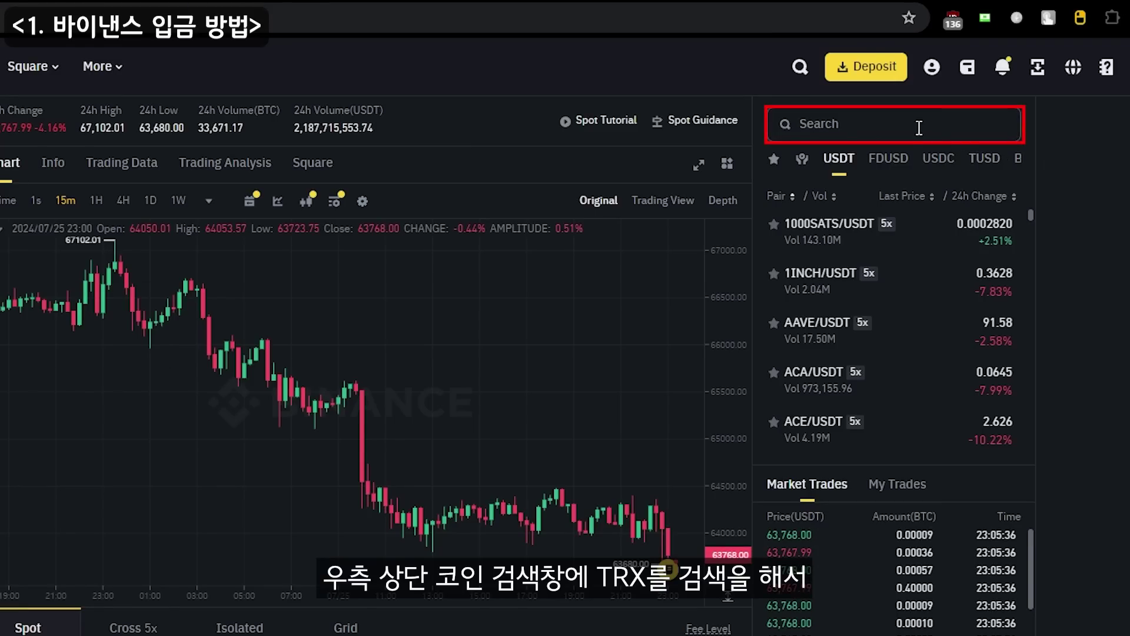
# Step: Switch to the TRX/USDT pair and set a Market sell of 100% of TRX
pyautogui.click(918, 128)
pyautogui.write('trx')
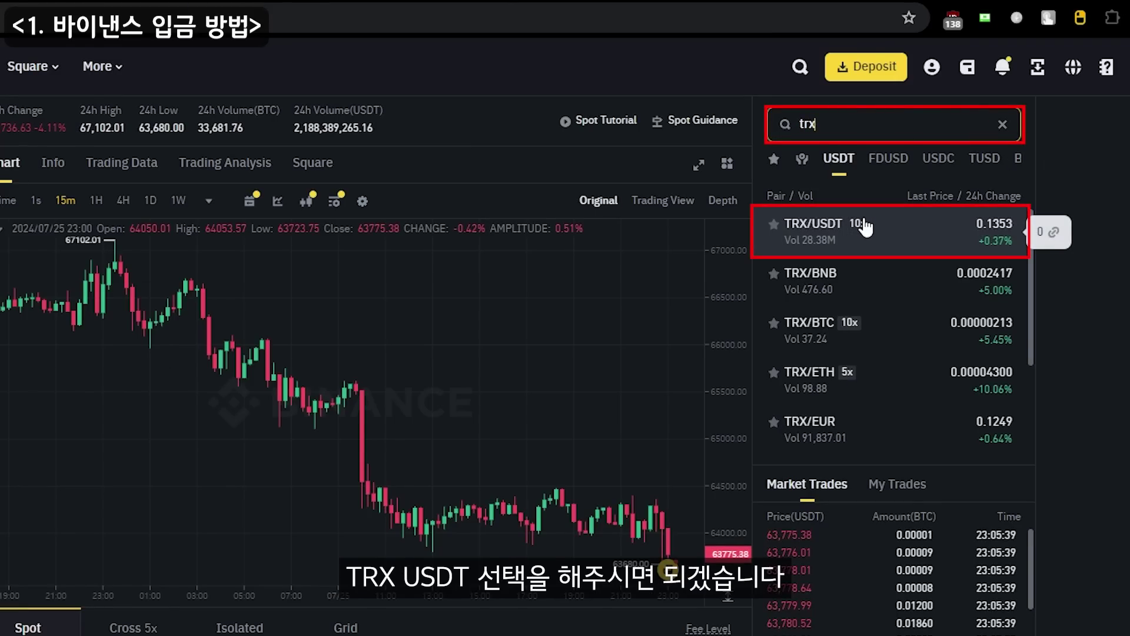
pyautogui.click(864, 227)
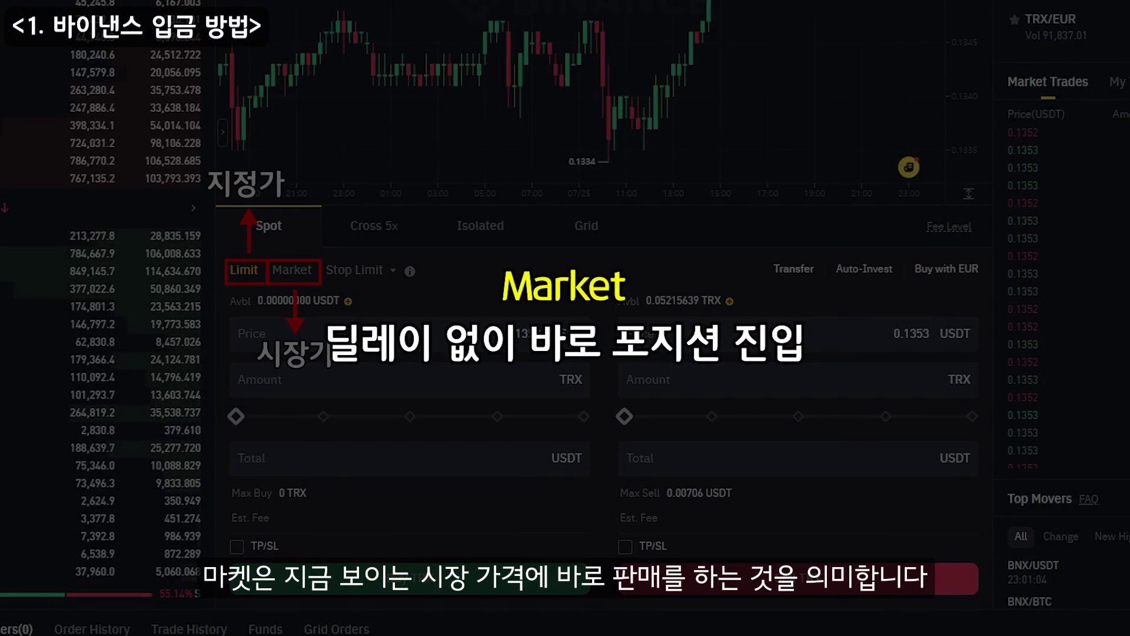
pyautogui.click(292, 271)
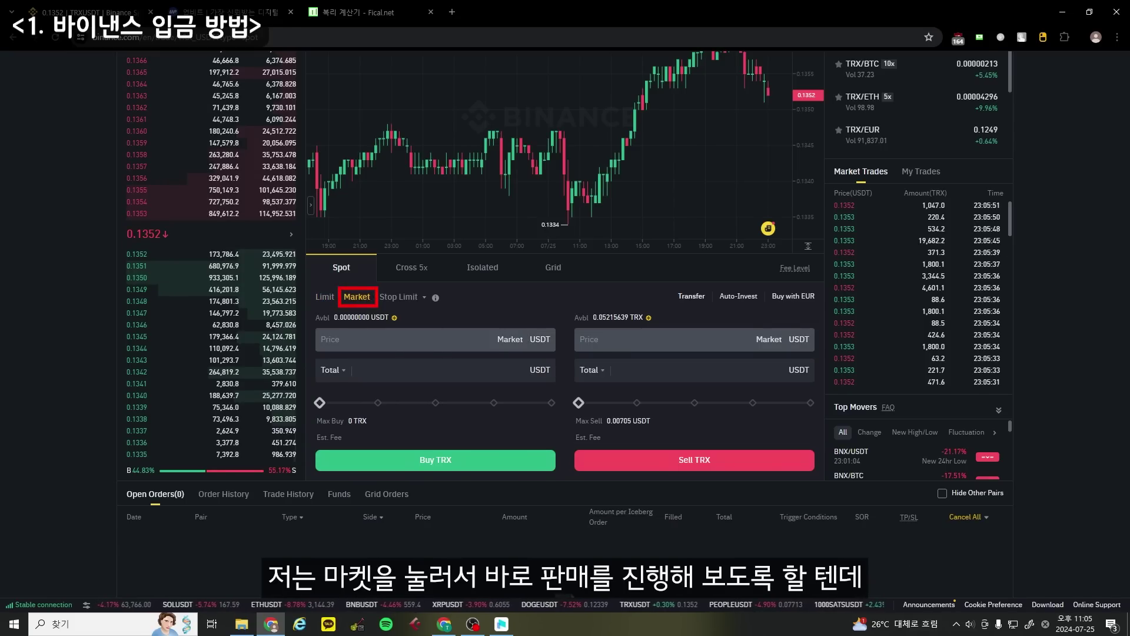
pyautogui.click(810, 405)
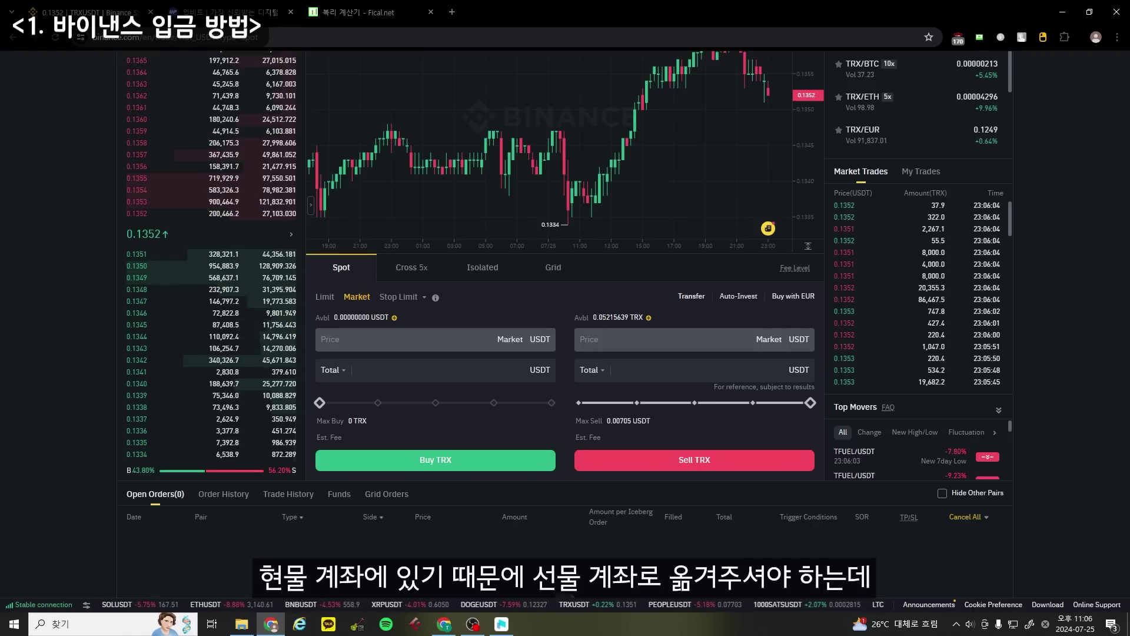
# Step: Open USDⓈ-M Futures on XRPUSDT and transfer the maximum Spot balance into futures
pyautogui.scroll(3, 52, 340)
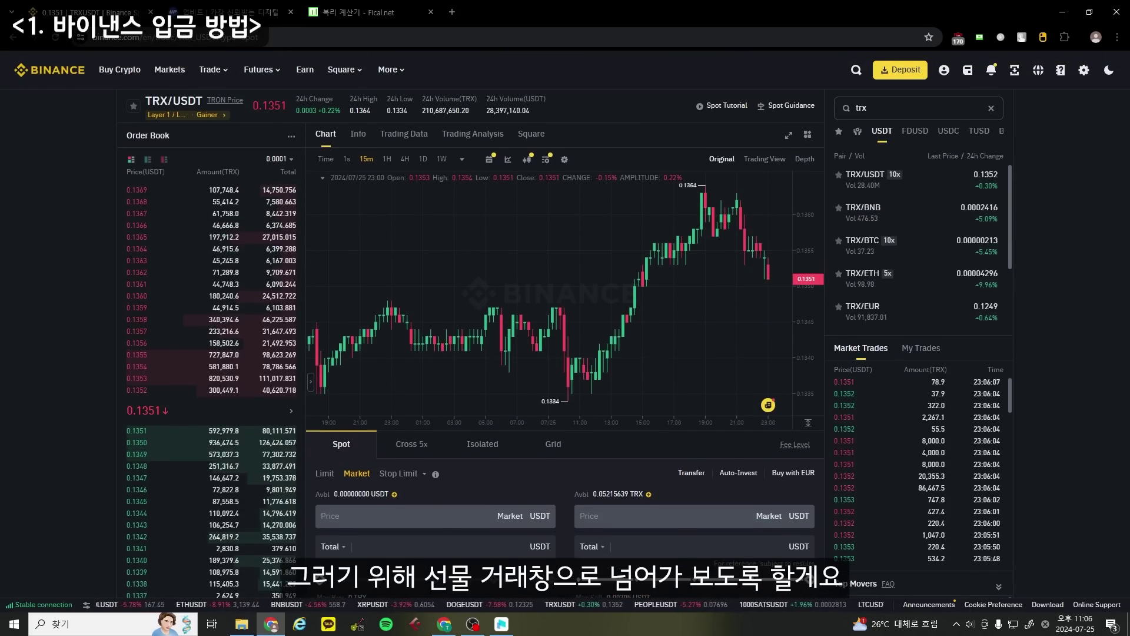
pyautogui.moveTo(268, 196)
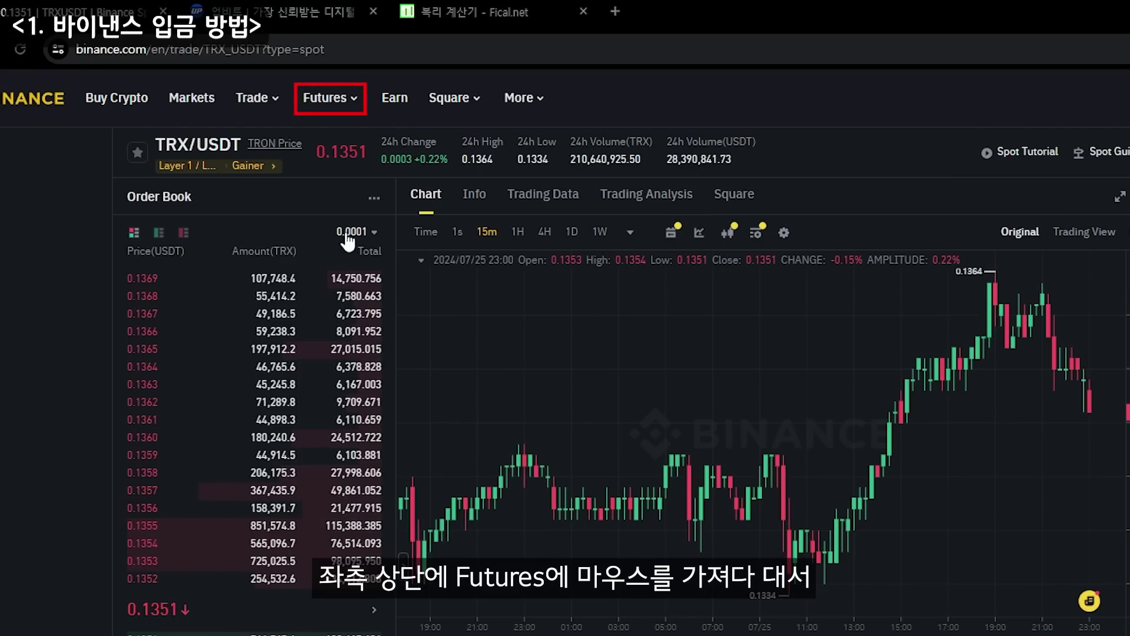
pyautogui.moveTo(266, 74)
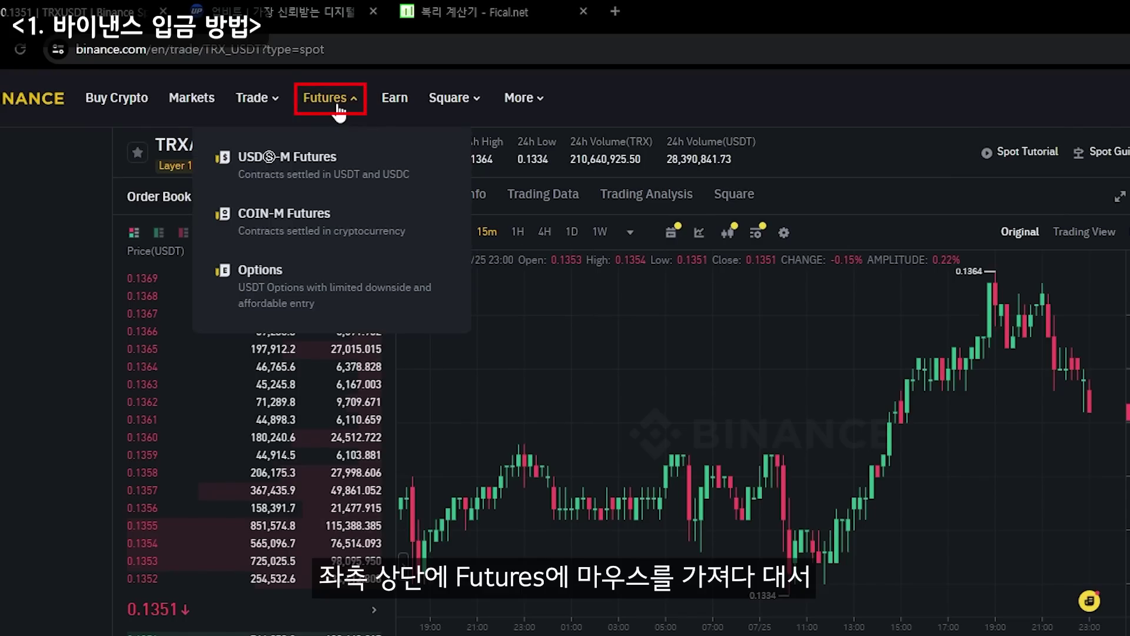
pyautogui.click(315, 176)
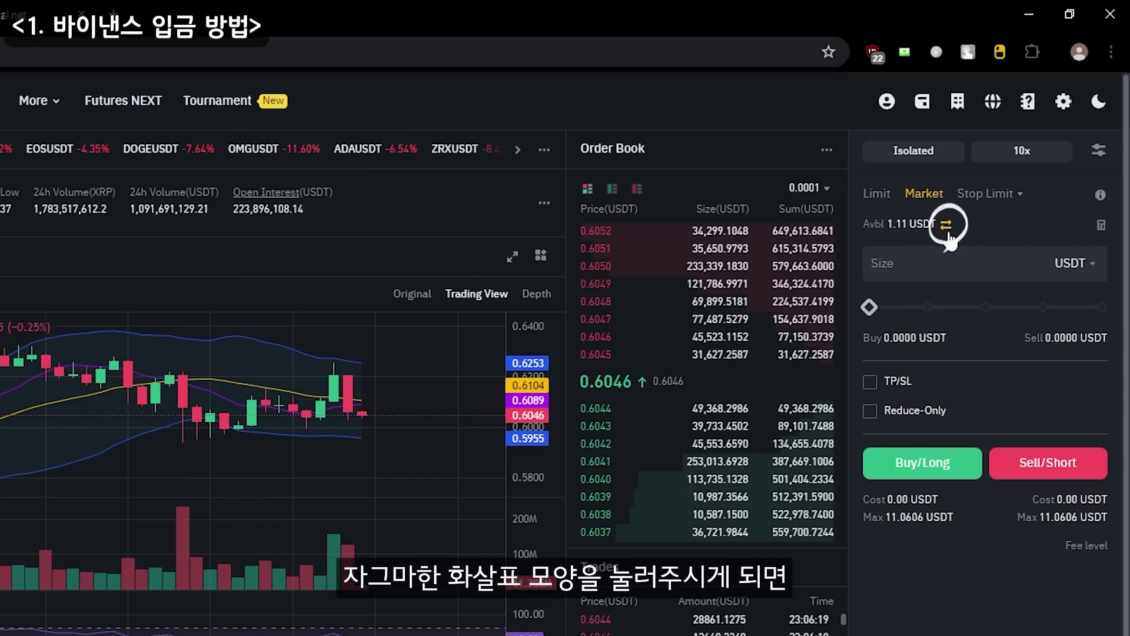
pyautogui.click(947, 228)
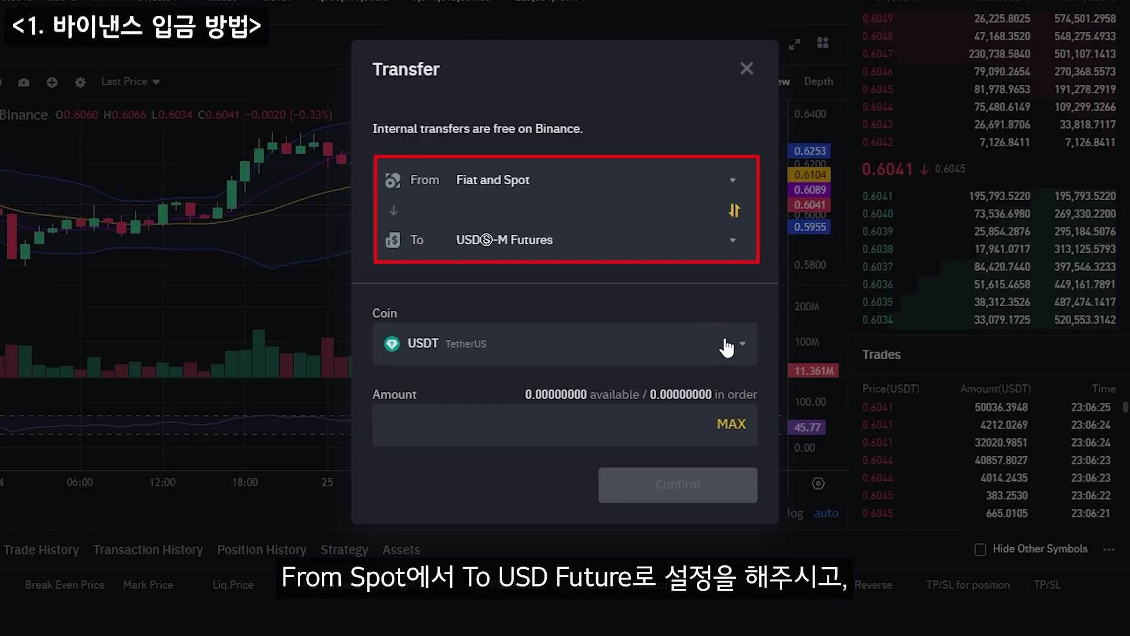
pyautogui.click(731, 424)
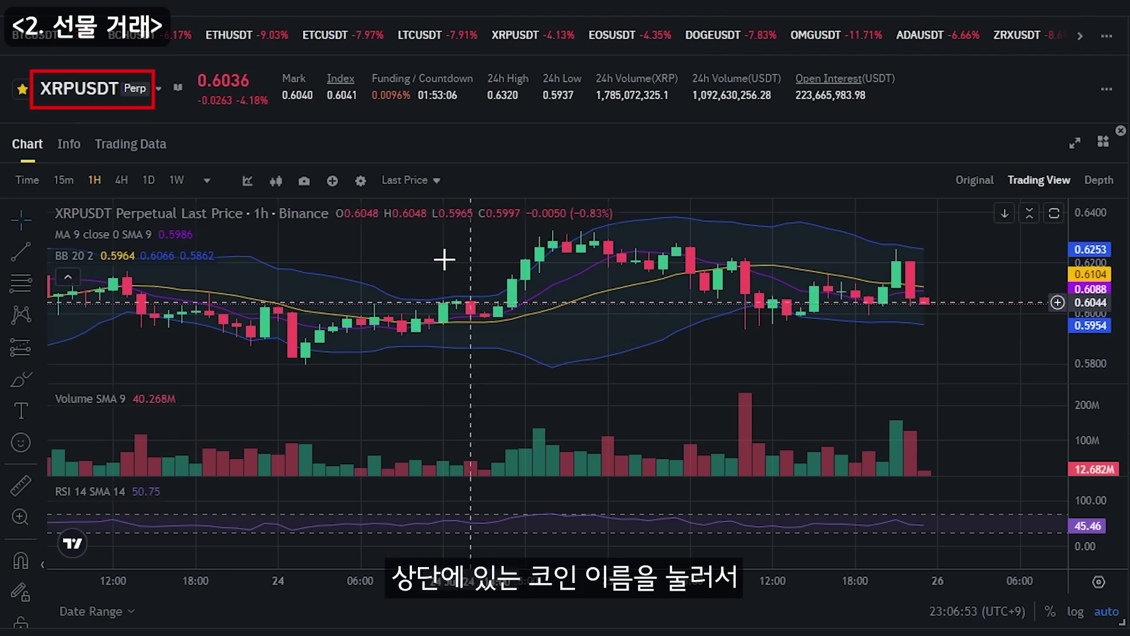
pyautogui.click(65, 88)
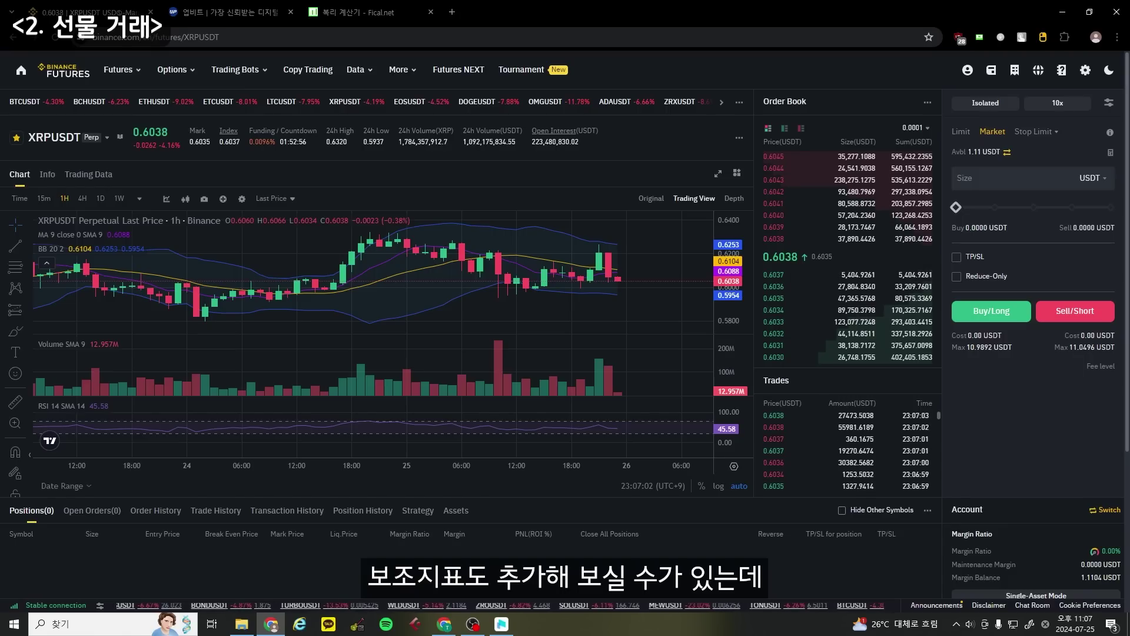
pyautogui.click(167, 200)
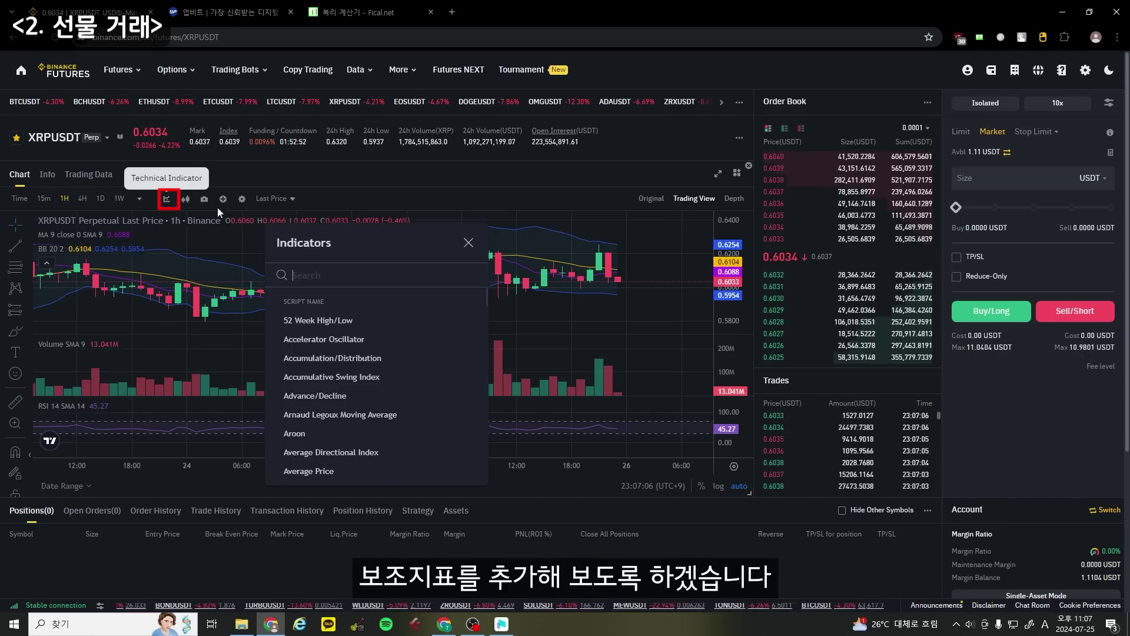
pyautogui.write('b')
pyautogui.press('BackSpace')
pyautogui.write('ma')
pyautogui.press('BackSpace')
pyautogui.press('BackSpace')
pyautogui.write('vol')
pyautogui.press('BackSpace')
pyautogui.press('BackSpace')
pyautogui.press('BackSpace')
pyautogui.write('rsi')
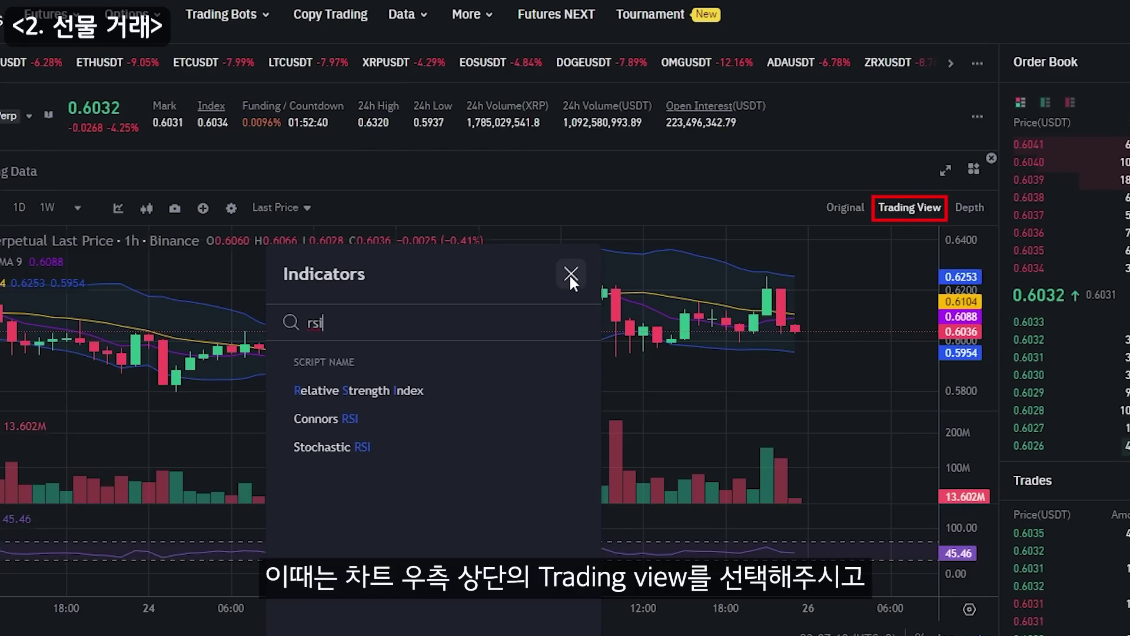
pyautogui.click(570, 274)
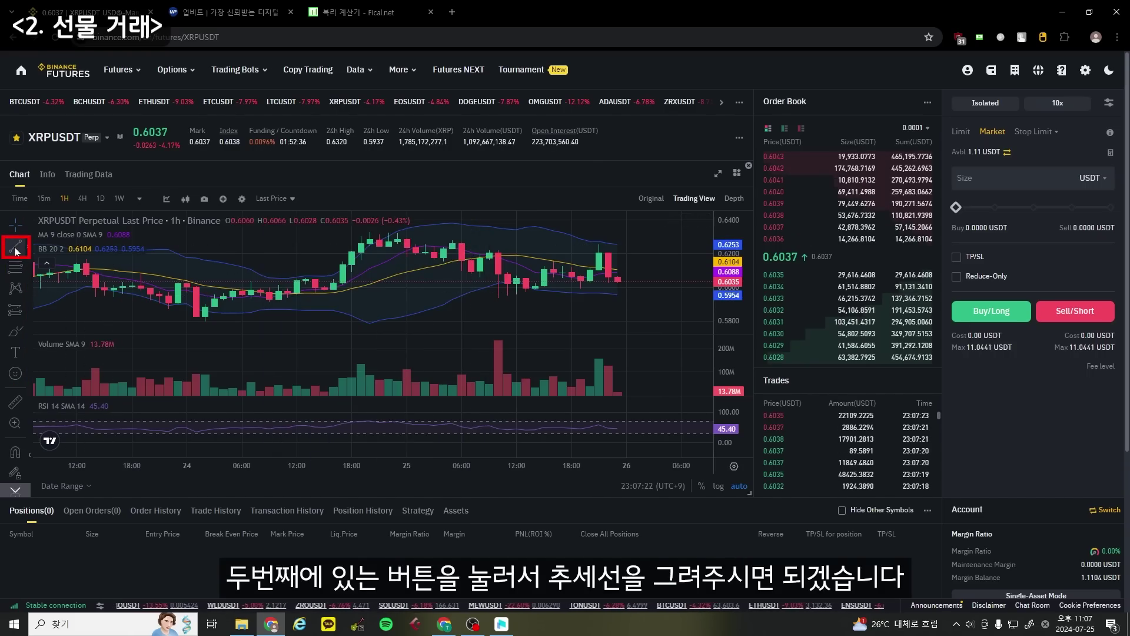
pyautogui.click(15, 246)
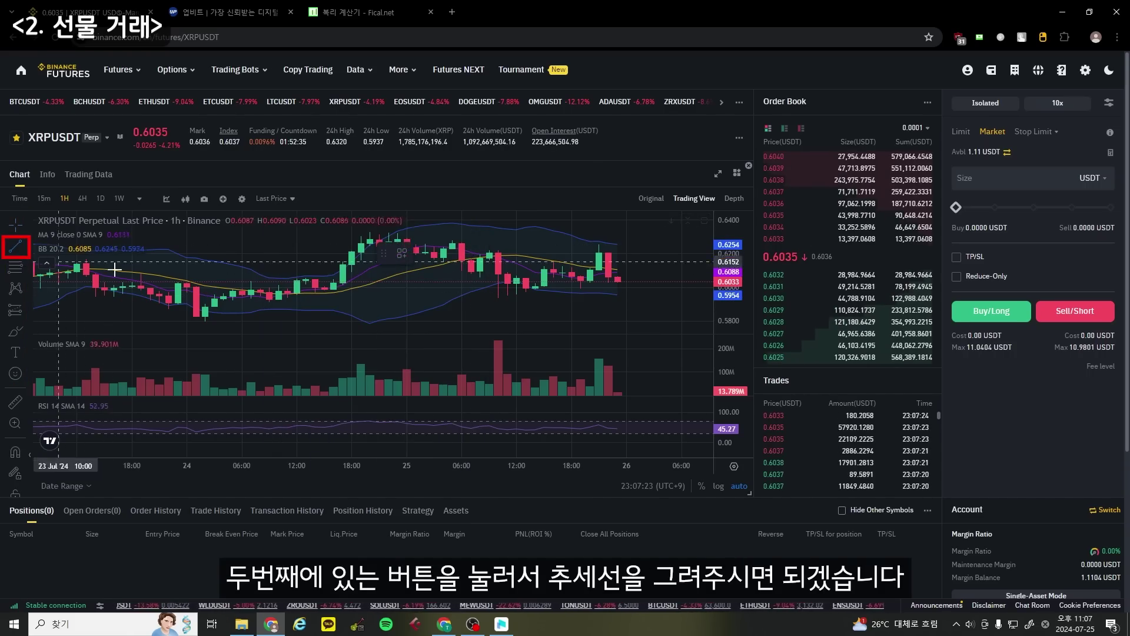
pyautogui.click(498, 300)
pyautogui.click(636, 279)
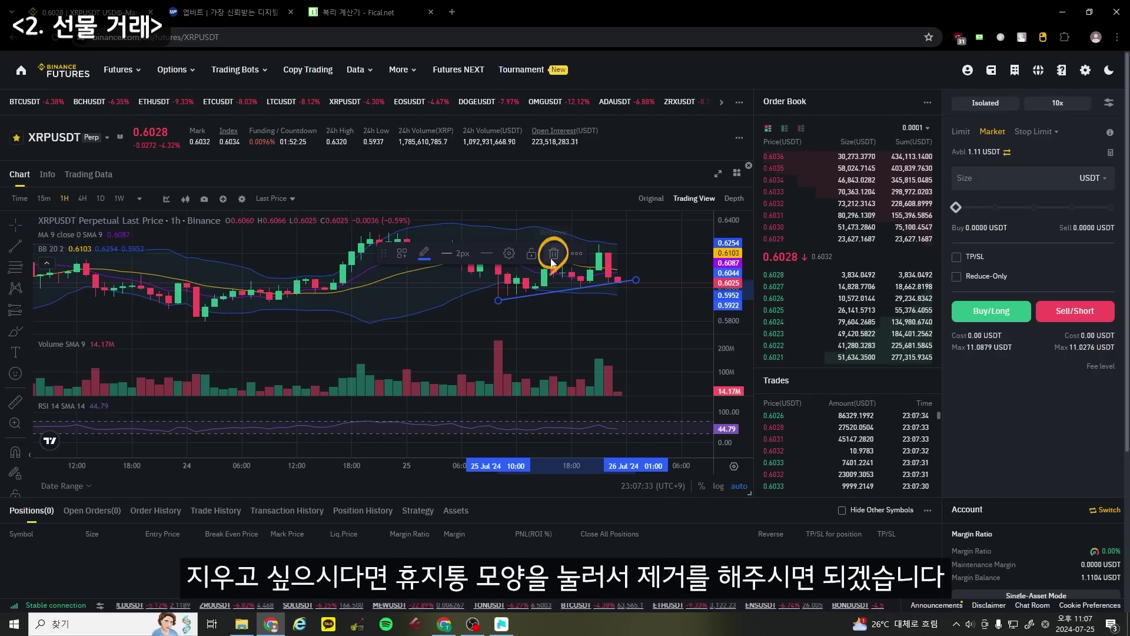
pyautogui.click(554, 253)
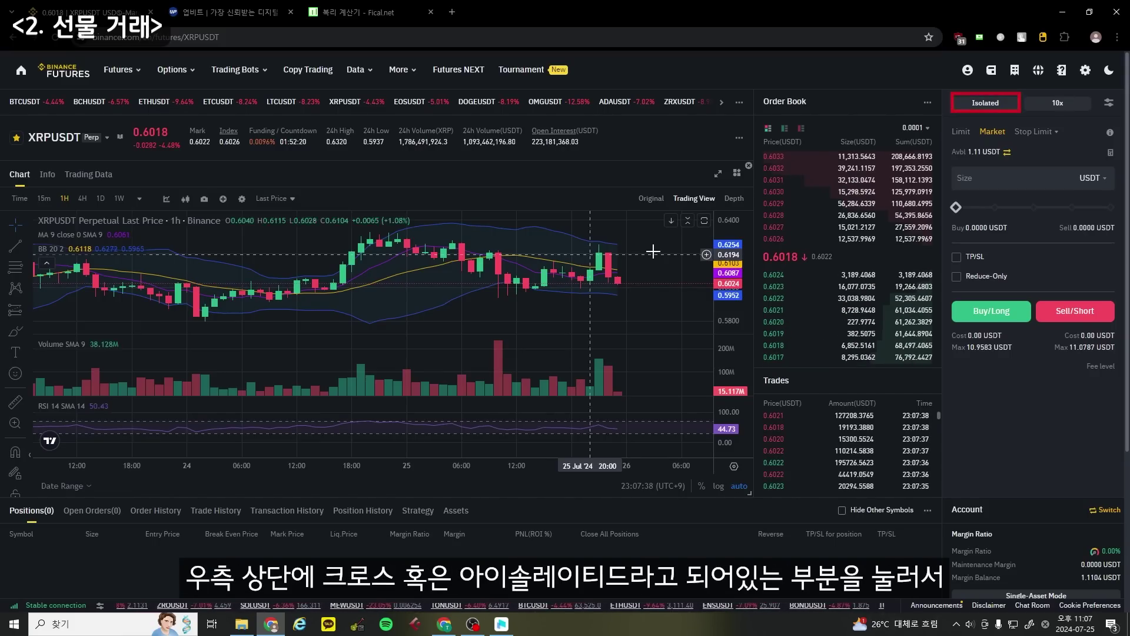
pyautogui.click(1008, 105)
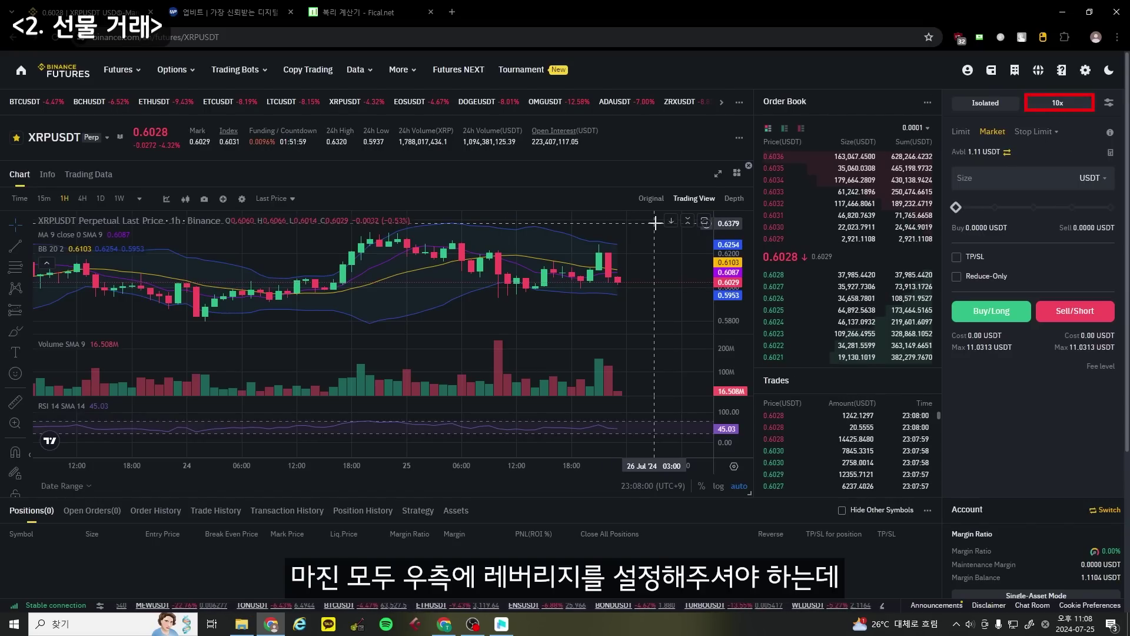
pyautogui.click(1053, 105)
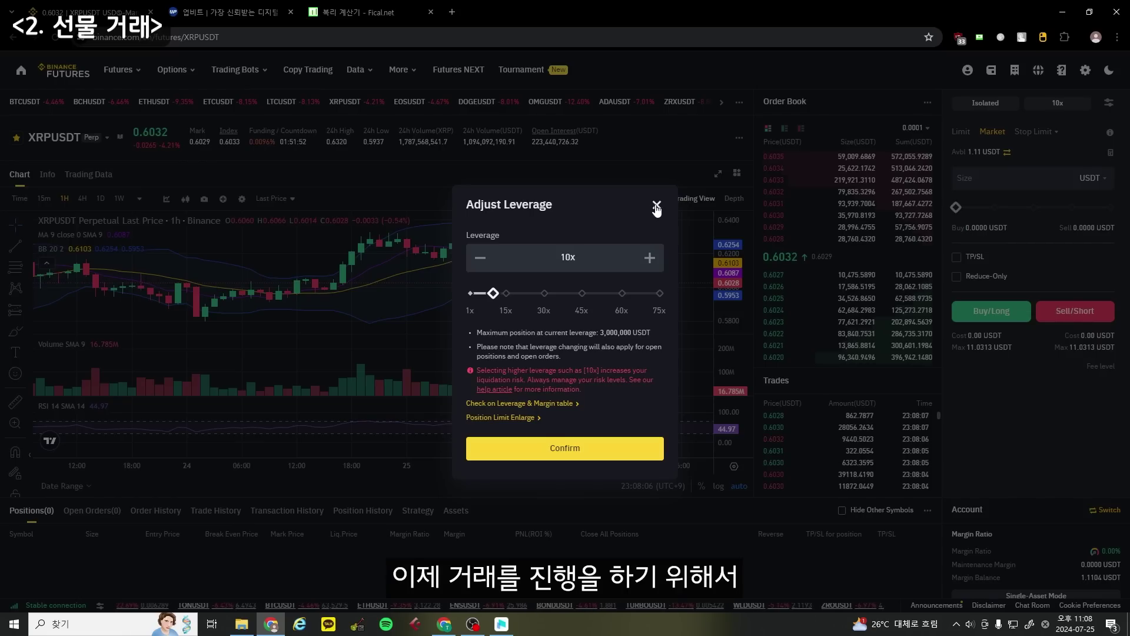
pyautogui.click(656, 205)
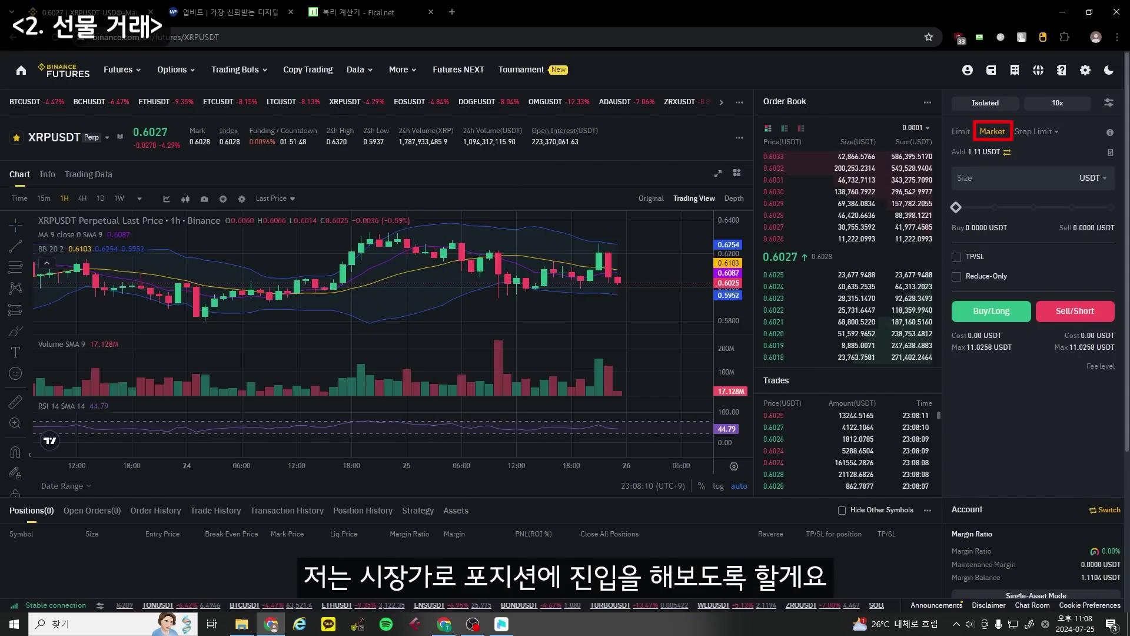
# Step: Open a 10x XRPUSDT market long at 100% size, about 10.97 USDT at 0.6029
pyautogui.moveTo(1063, 210); pyautogui.dragTo(1111, 207)
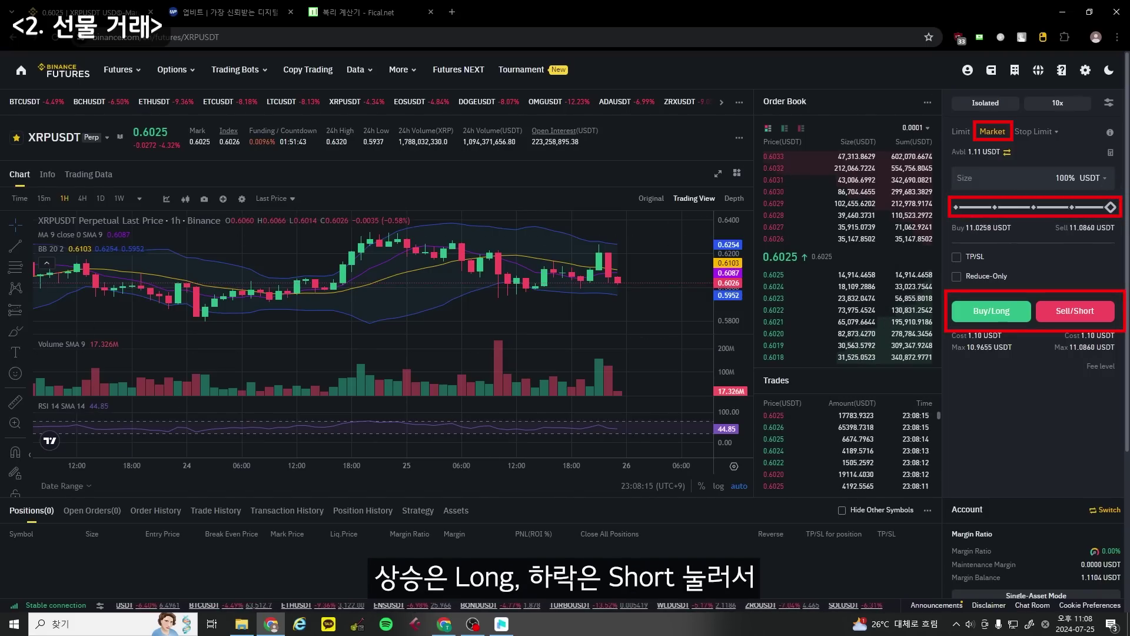
pyautogui.click(980, 322)
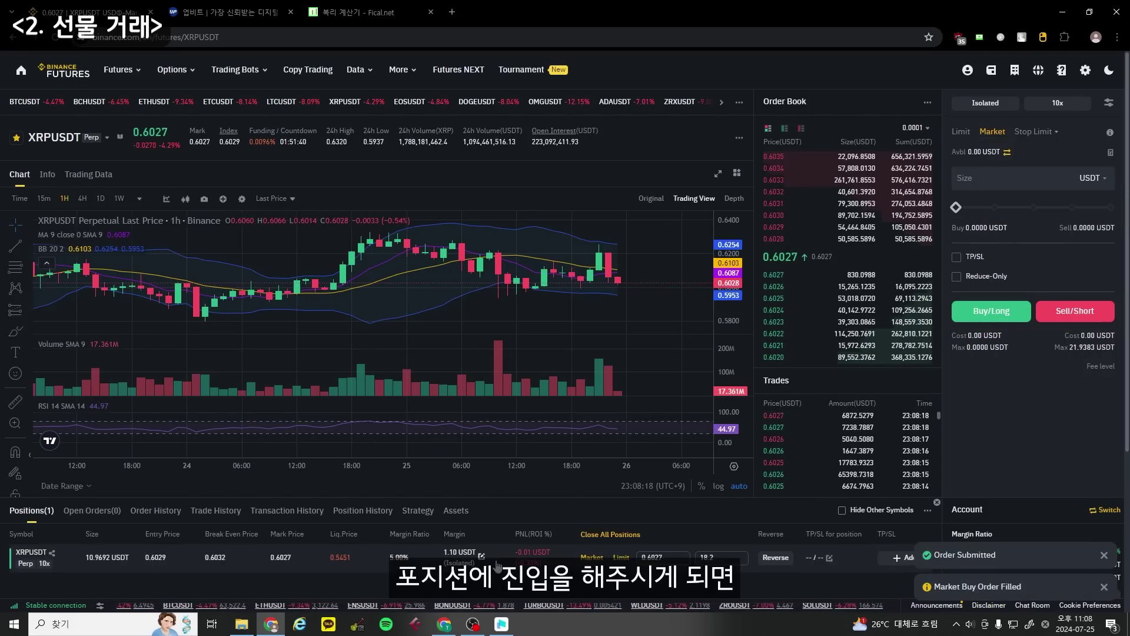
pyautogui.scroll(-4, 431, 531)
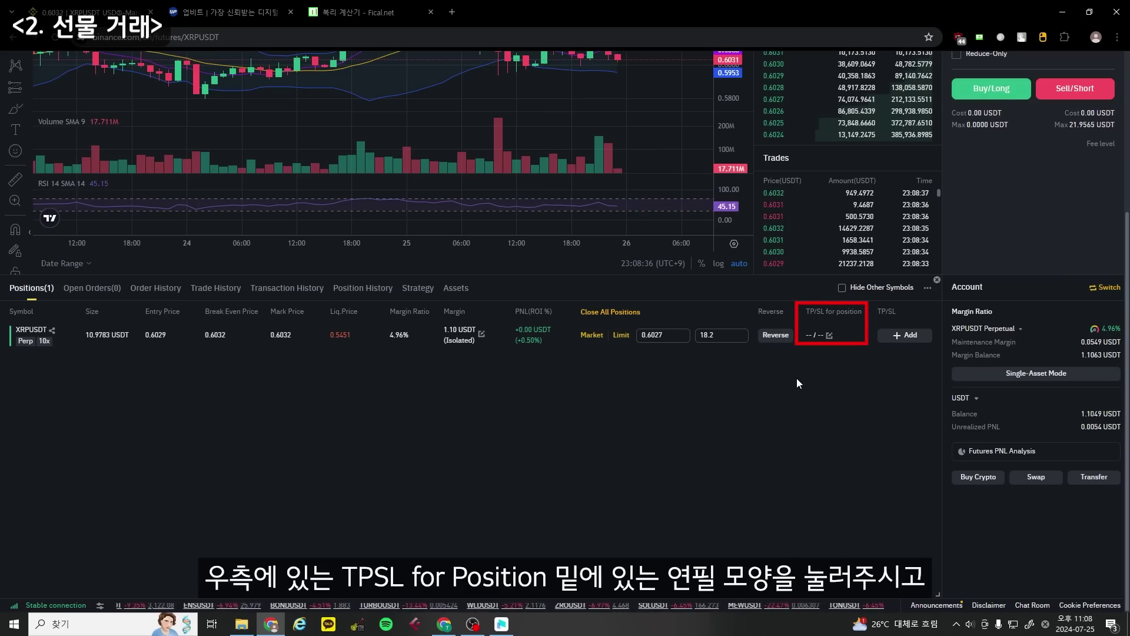
# Step: Close the XRPUSDT long at market price, leaving a 1.0831 USDT futures balance
pyautogui.click(830, 335)
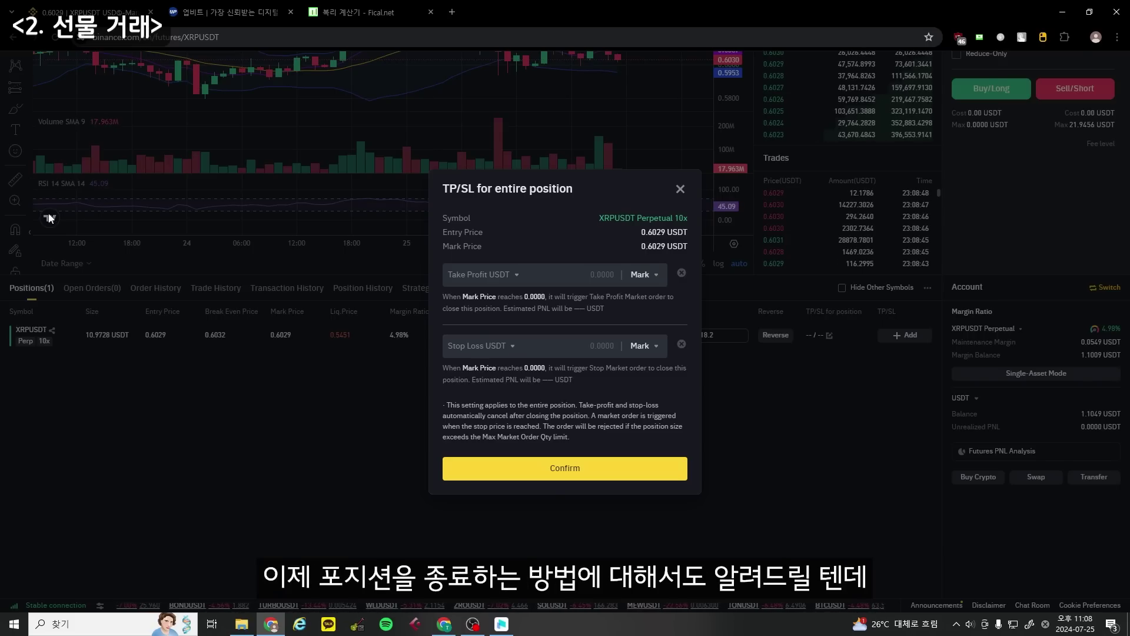
pyautogui.click(680, 189)
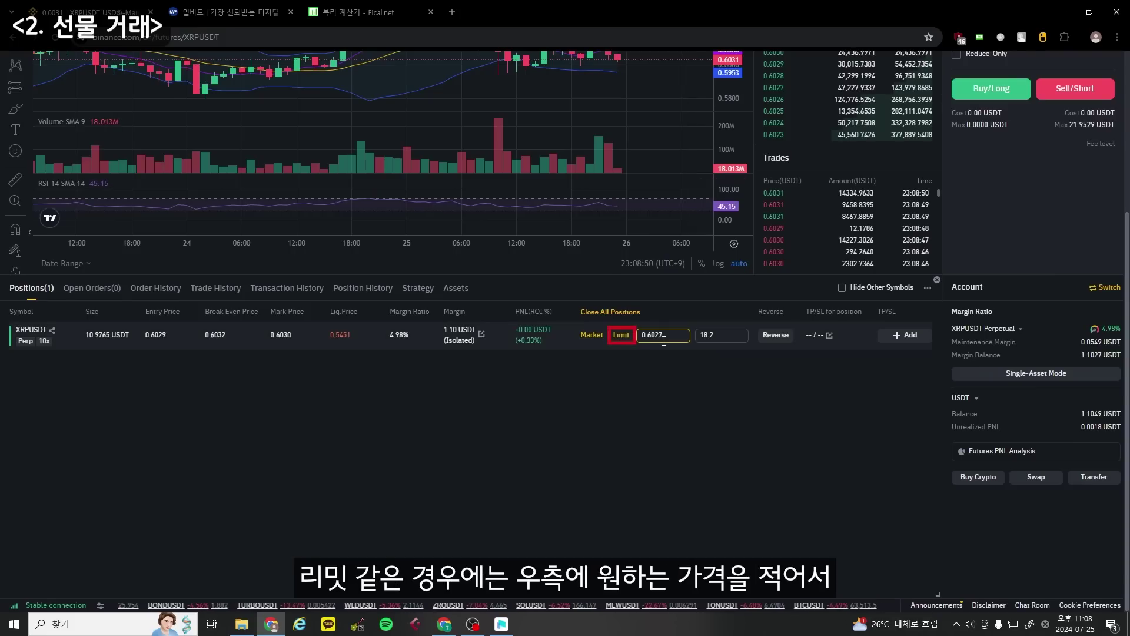
pyautogui.doubleClick(665, 339)
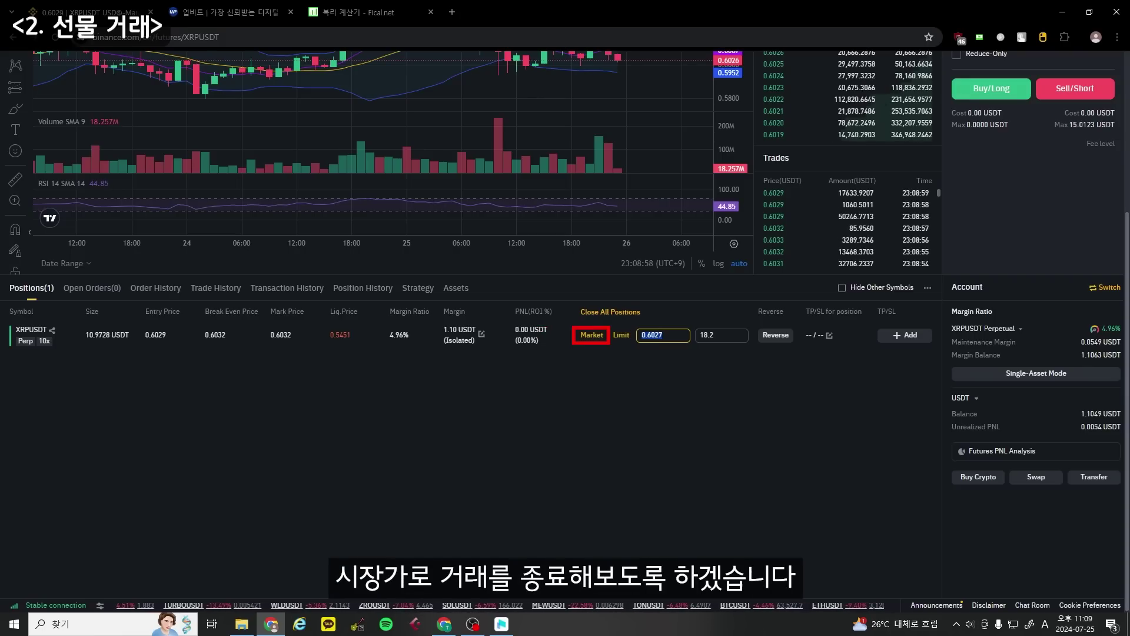
pyautogui.click(592, 335)
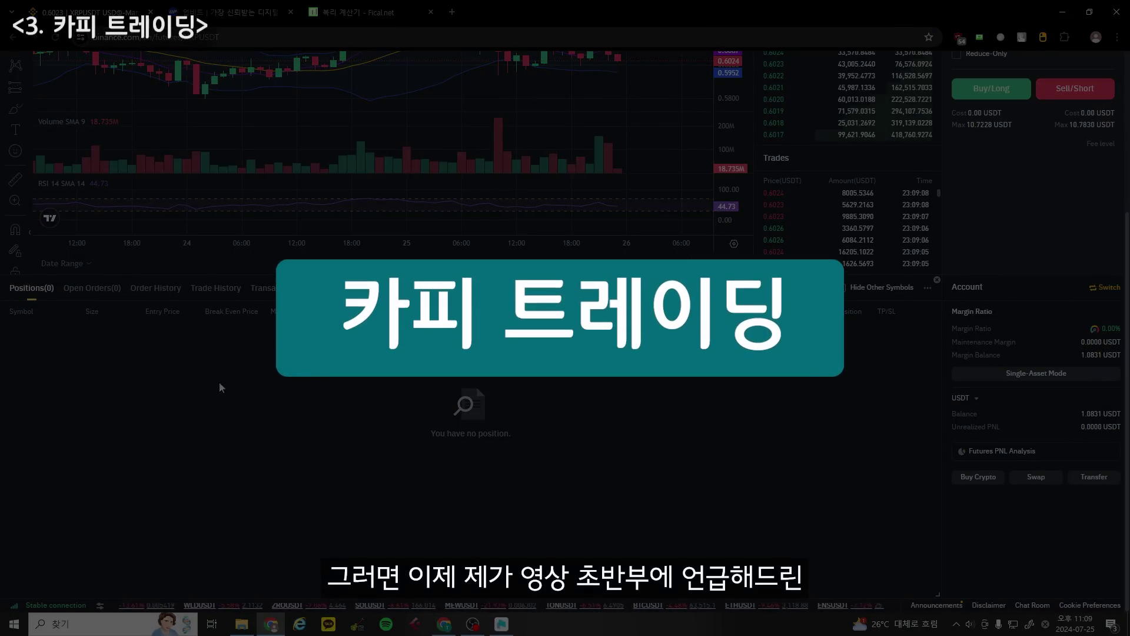
# Step: Open Copy Trading and scroll through the lead trader portfolio cards
pyautogui.scroll(2, 207, 395)
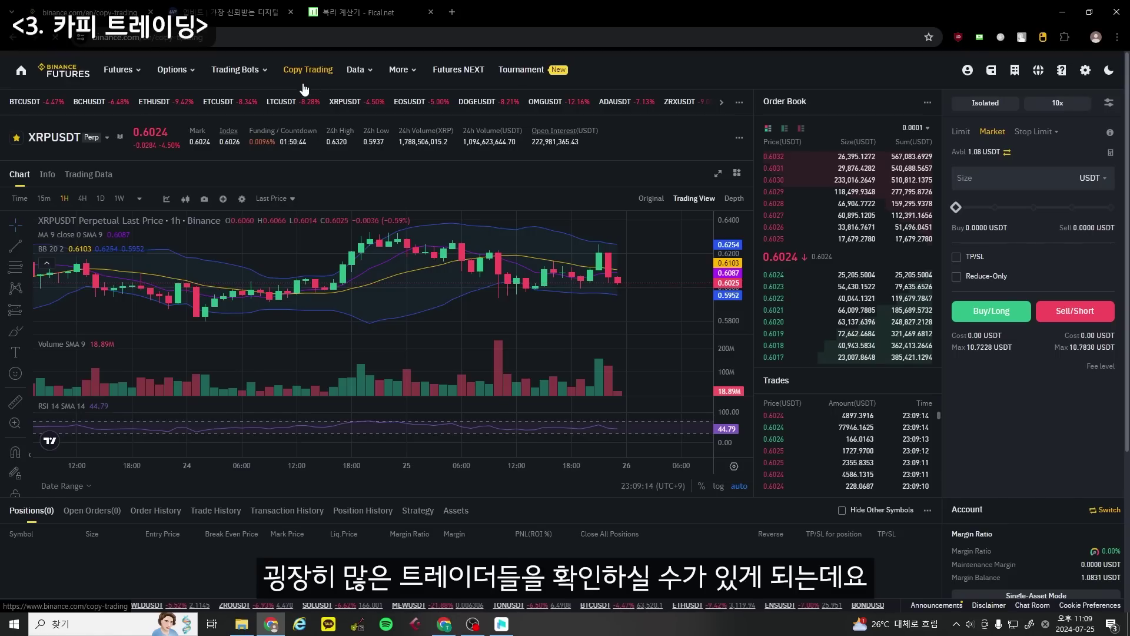
pyautogui.click(364, 112)
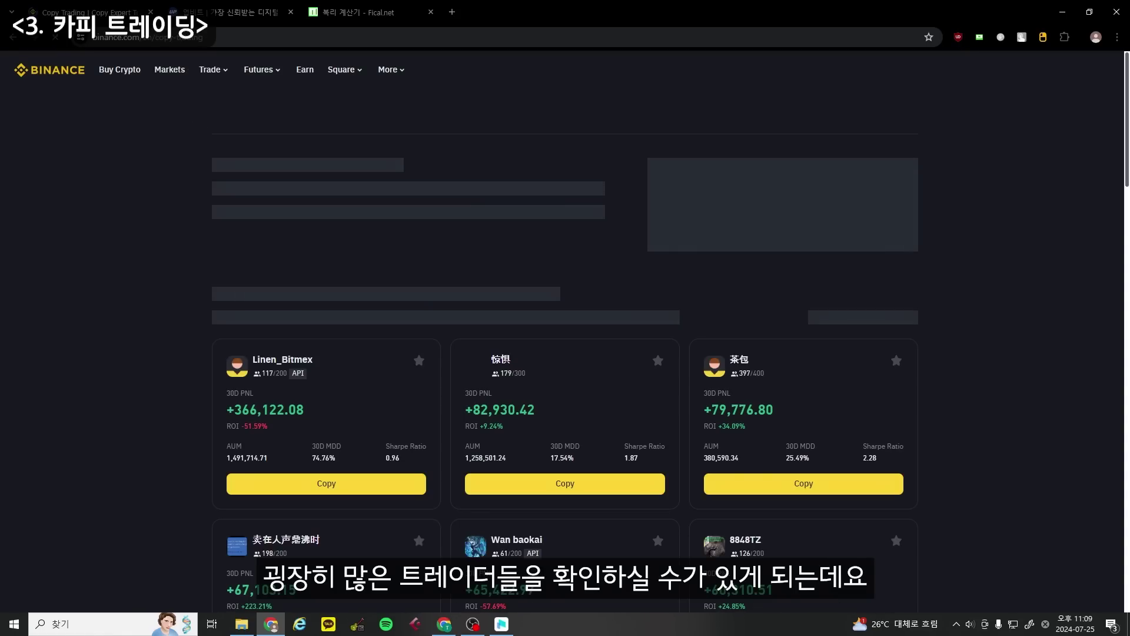
pyautogui.scroll(-5, 566, 359)
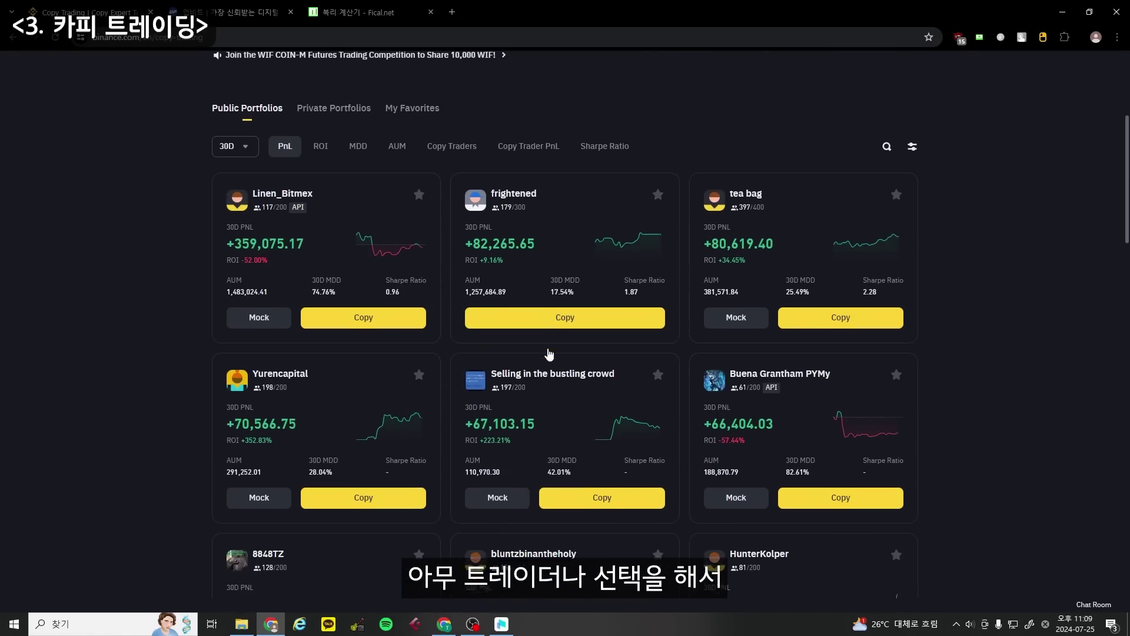
pyautogui.scroll(-2, 442, 269)
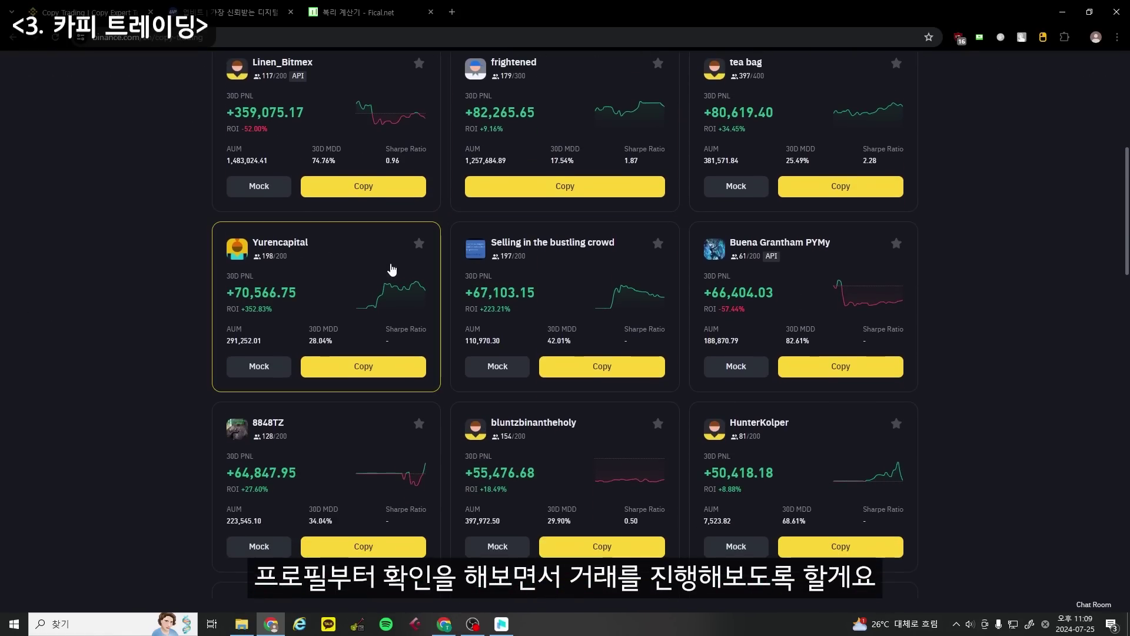
# Step: Open the +352.83% ROI trader's profile and review their Position History
pyautogui.click(359, 281)
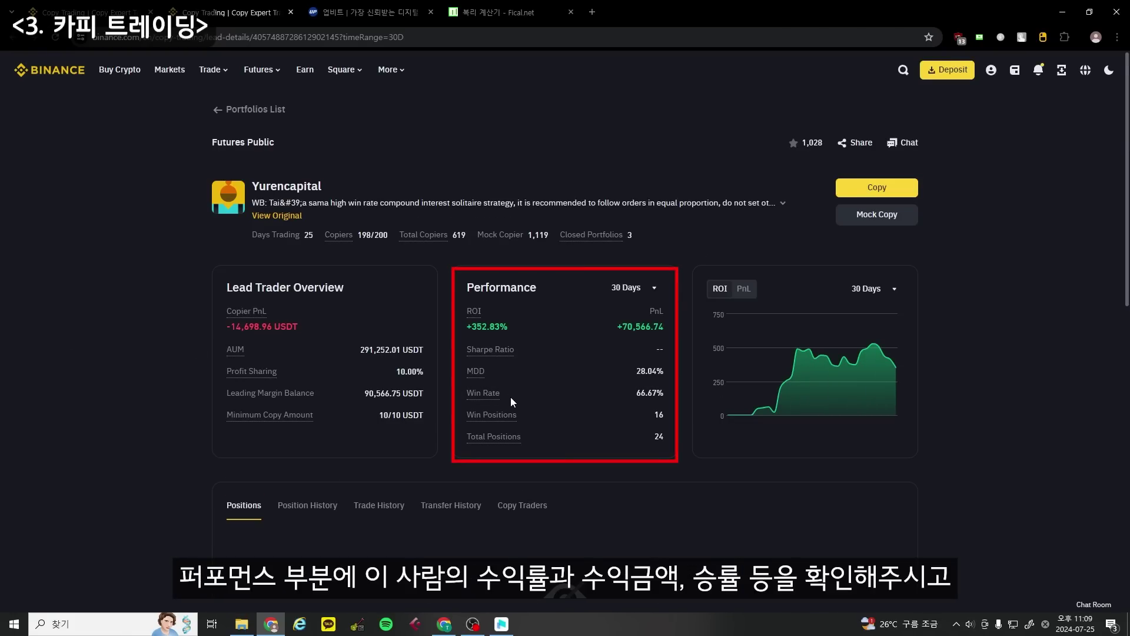
pyautogui.scroll(-2, 530, 406)
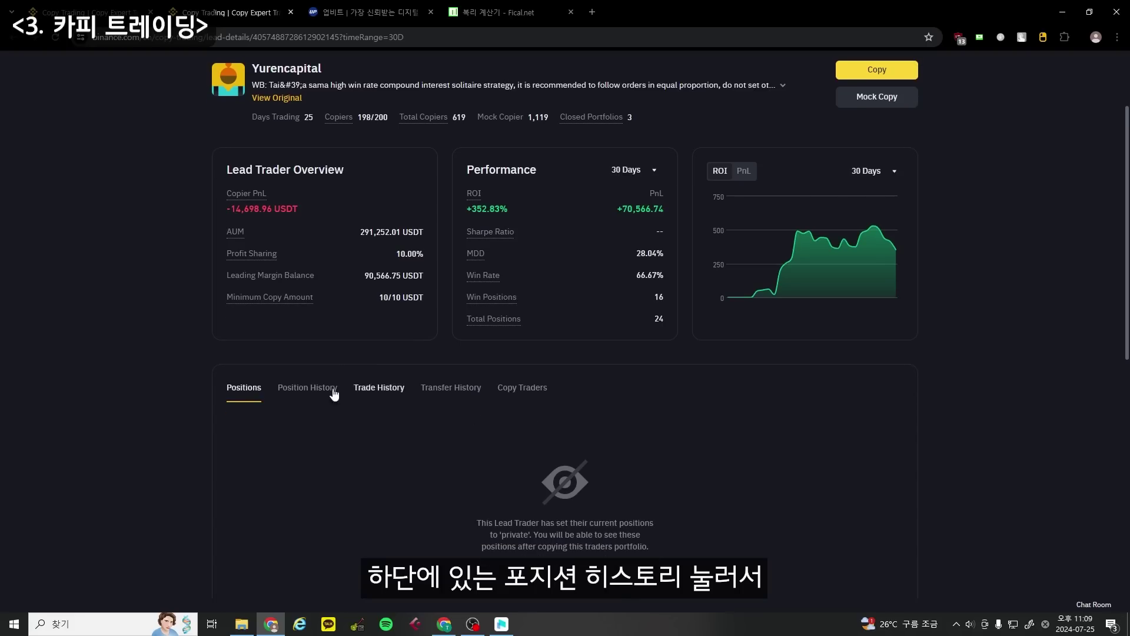
pyautogui.click(305, 390)
pyautogui.scroll(-6, 680, 435)
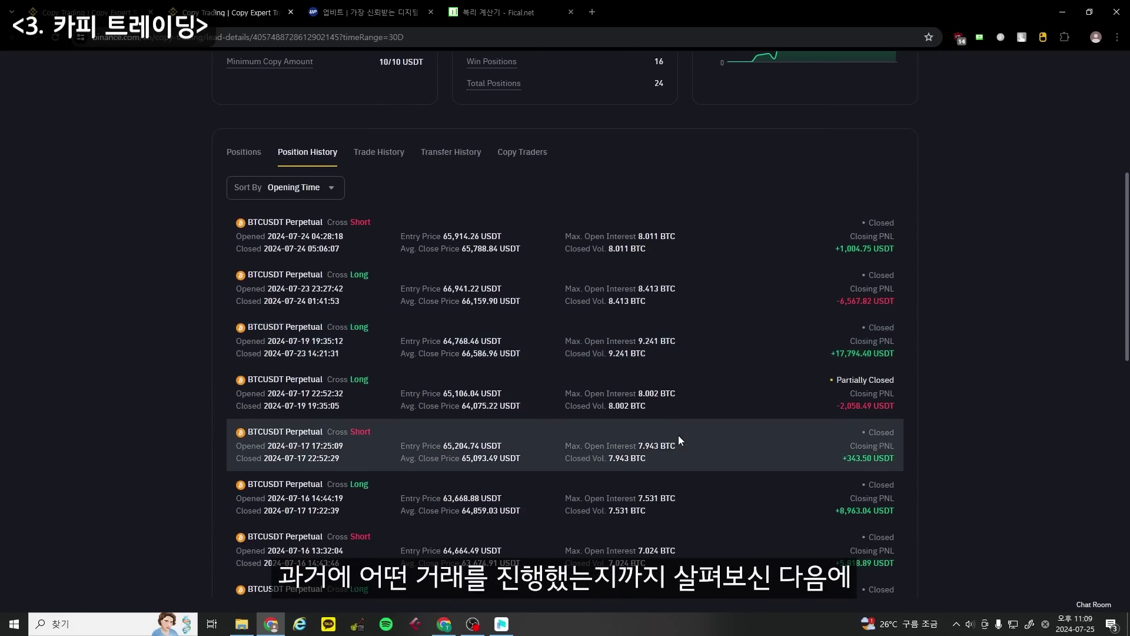
pyautogui.scroll(-1, 676, 438)
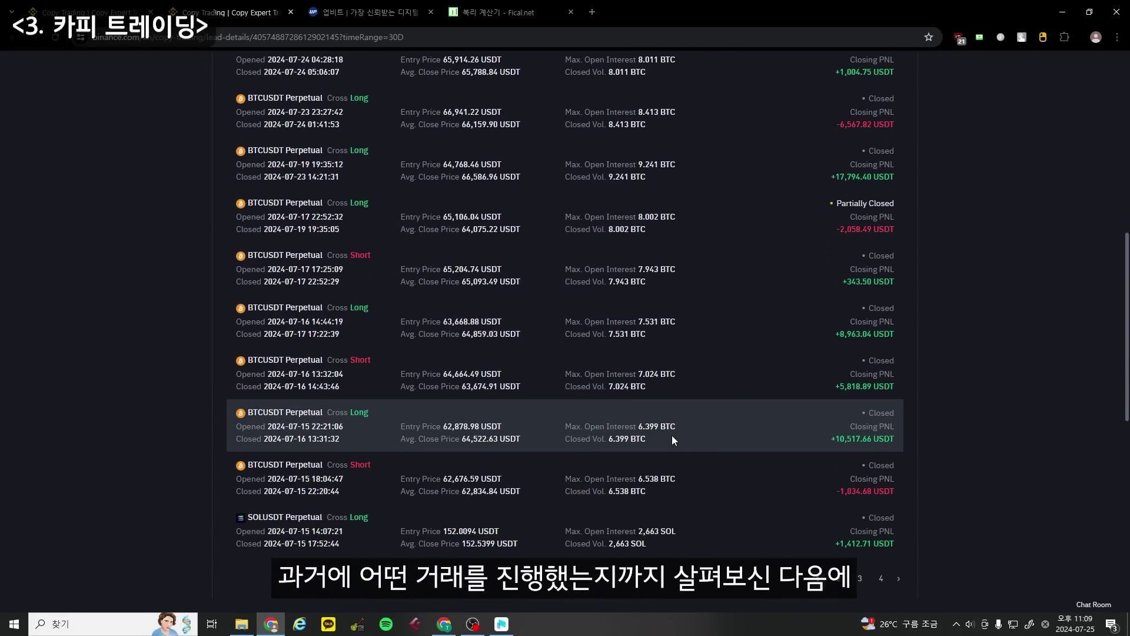
pyautogui.scroll(9, 662, 435)
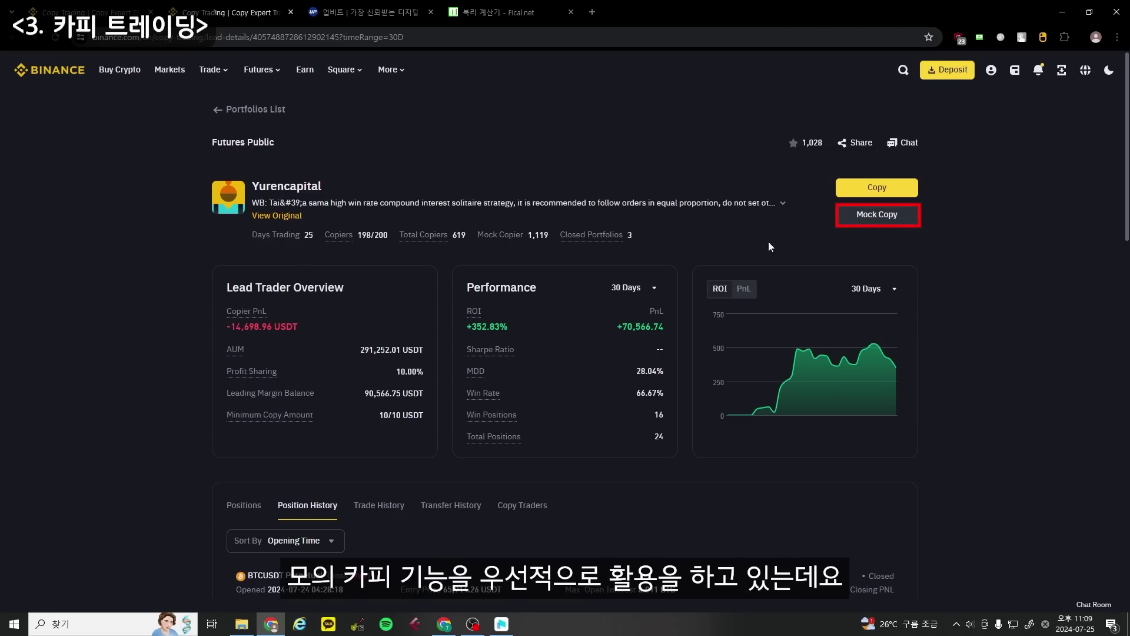
# Step: Start a mock copy of the trader and scroll the Mock Copy Trading management page
pyautogui.click(851, 215)
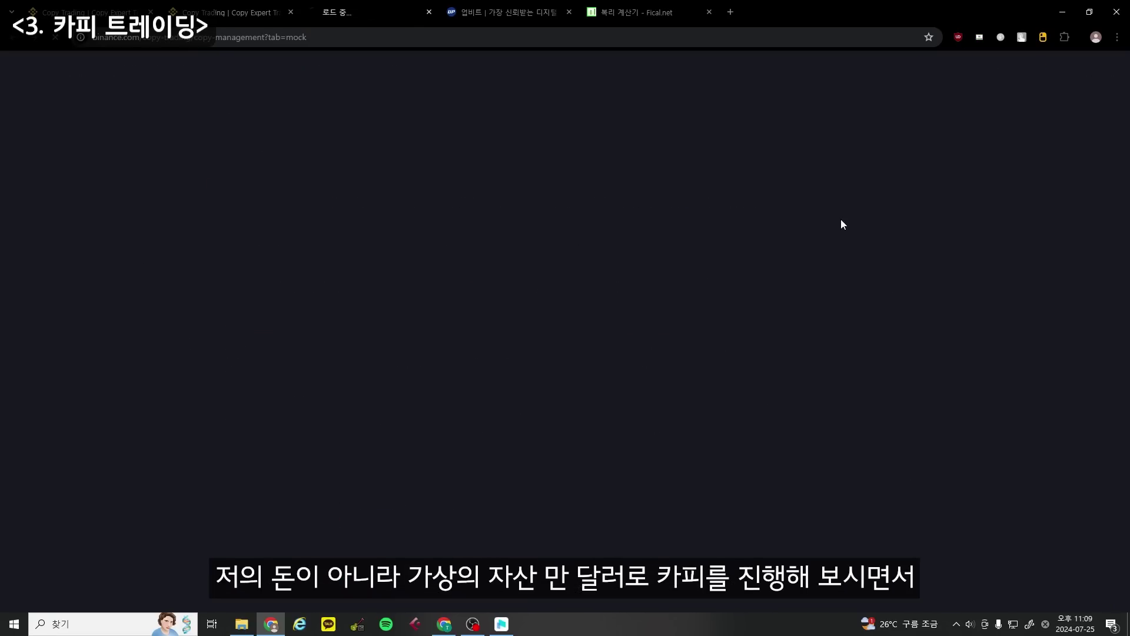
pyautogui.scroll(-1, 527, 264)
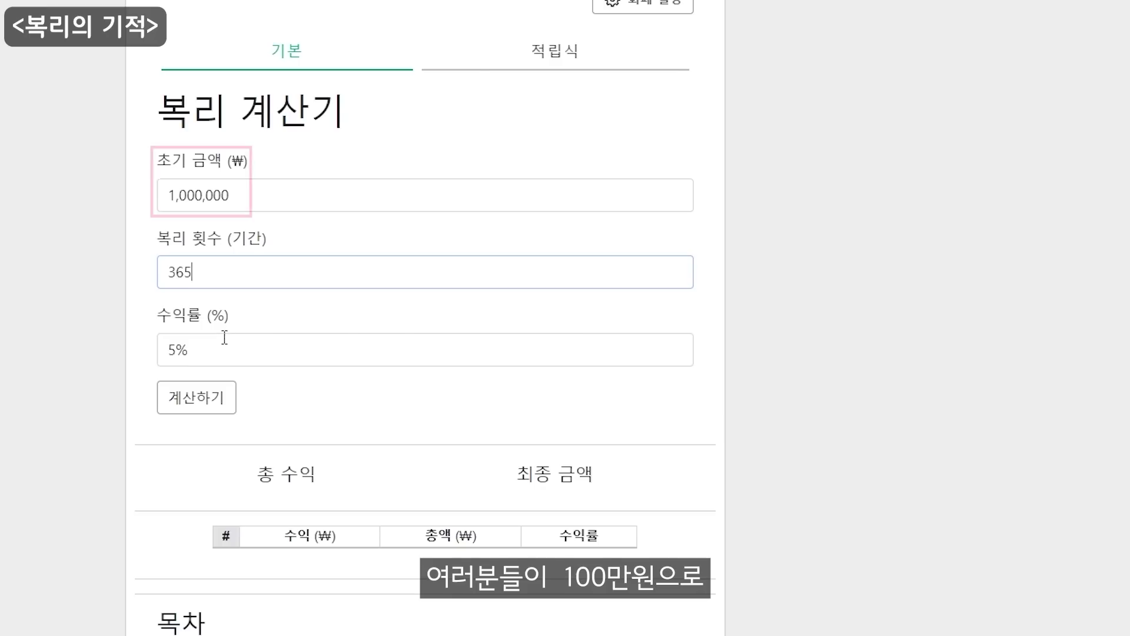
# Step: Change the return rate from 5% to 2% and calculate the compound growth of ₩1,000,000 over 365 periods
pyautogui.moveTo(224, 337); pyautogui.dragTo(89, 340)
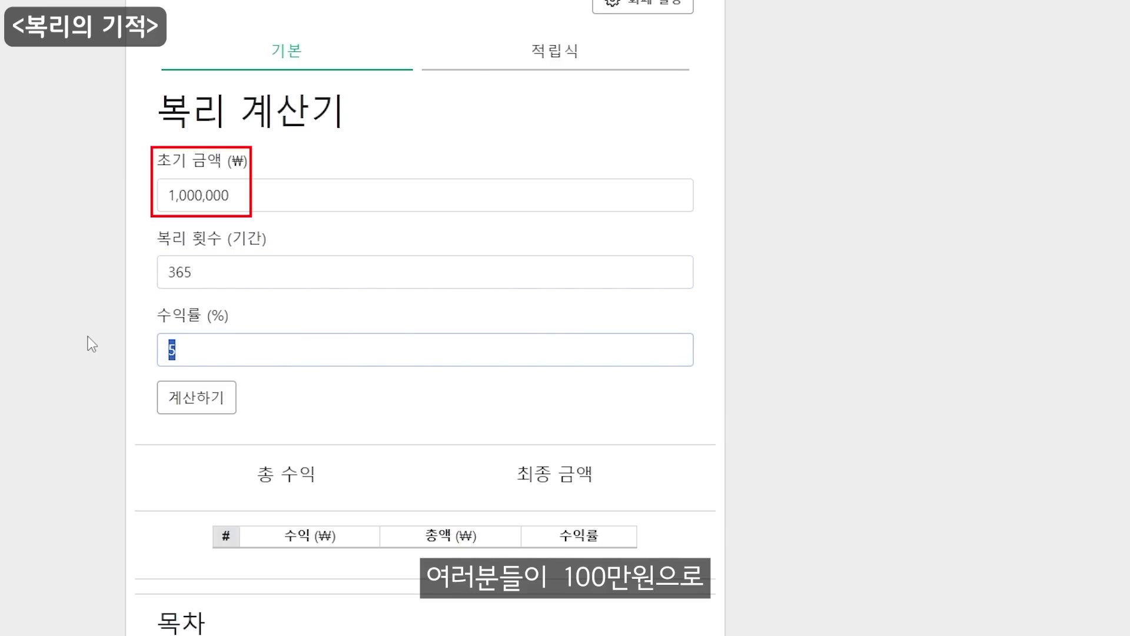
pyautogui.write('2')
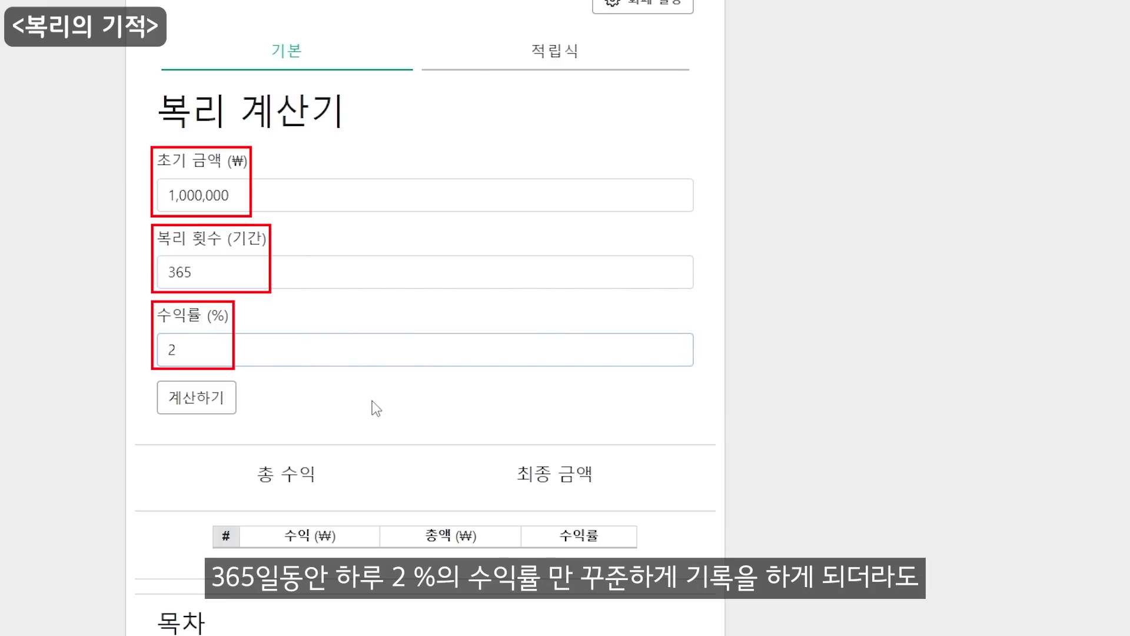
pyautogui.click(199, 400)
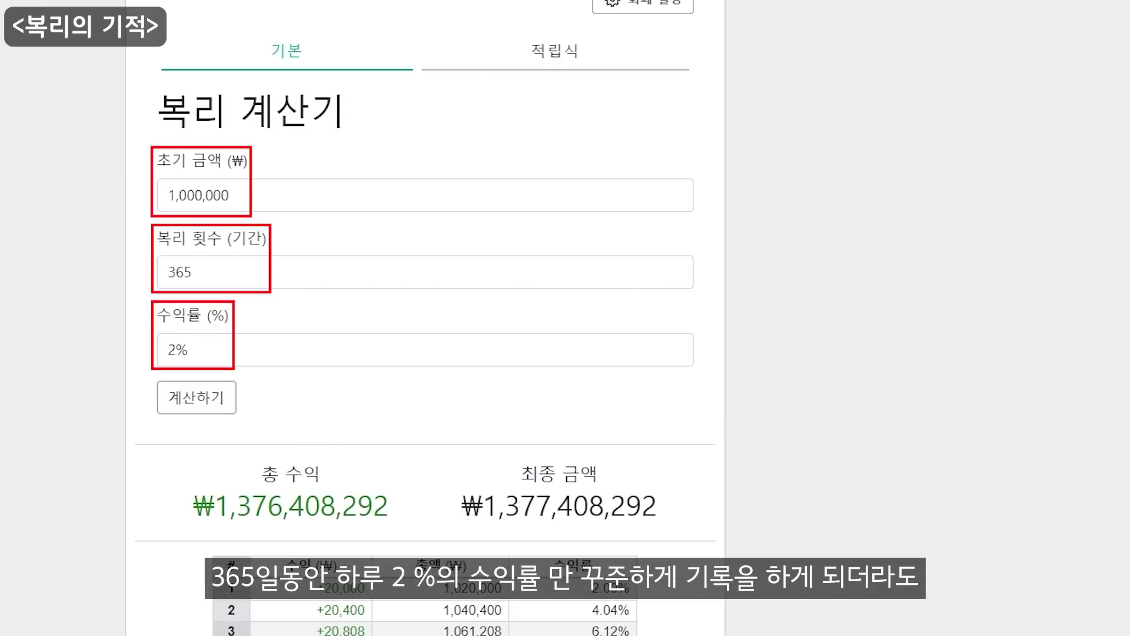